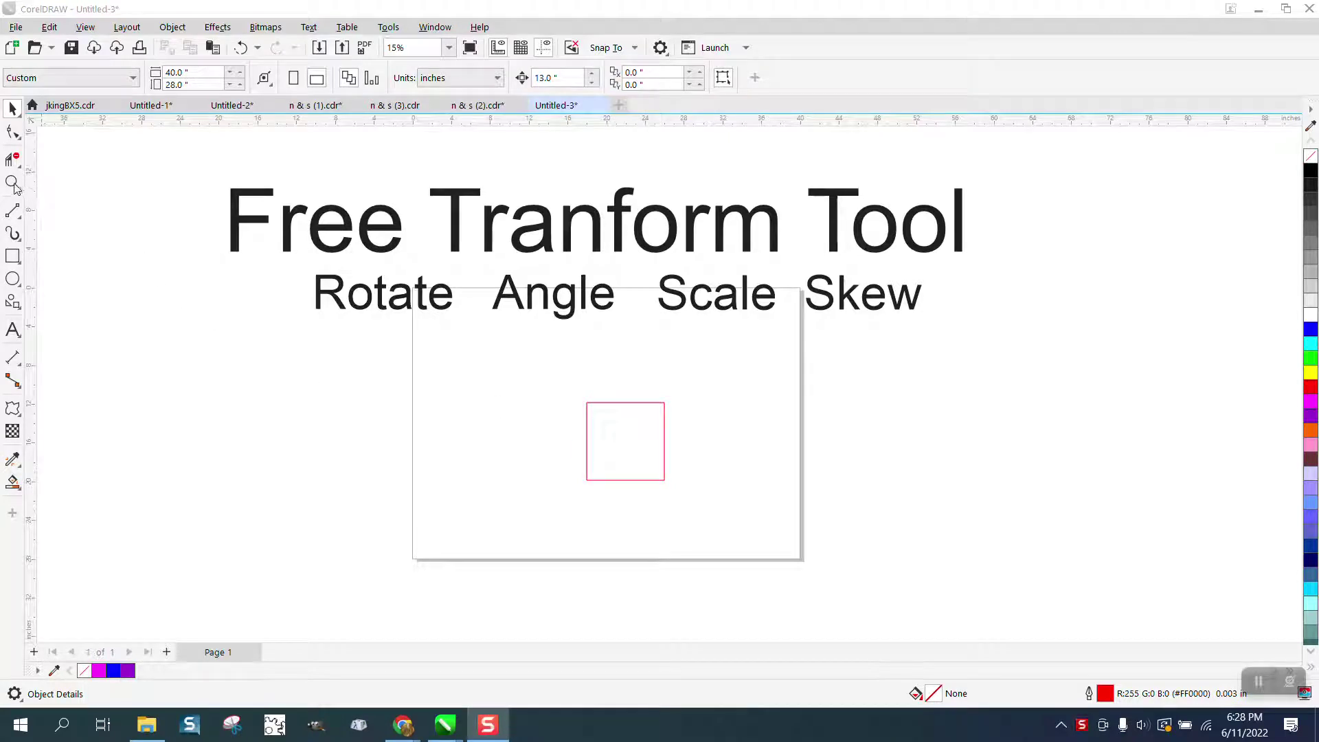
Zoom in around the title and red square and pick the Free Transform tool
click(13, 183)
drag(193, 152, 1056, 557)
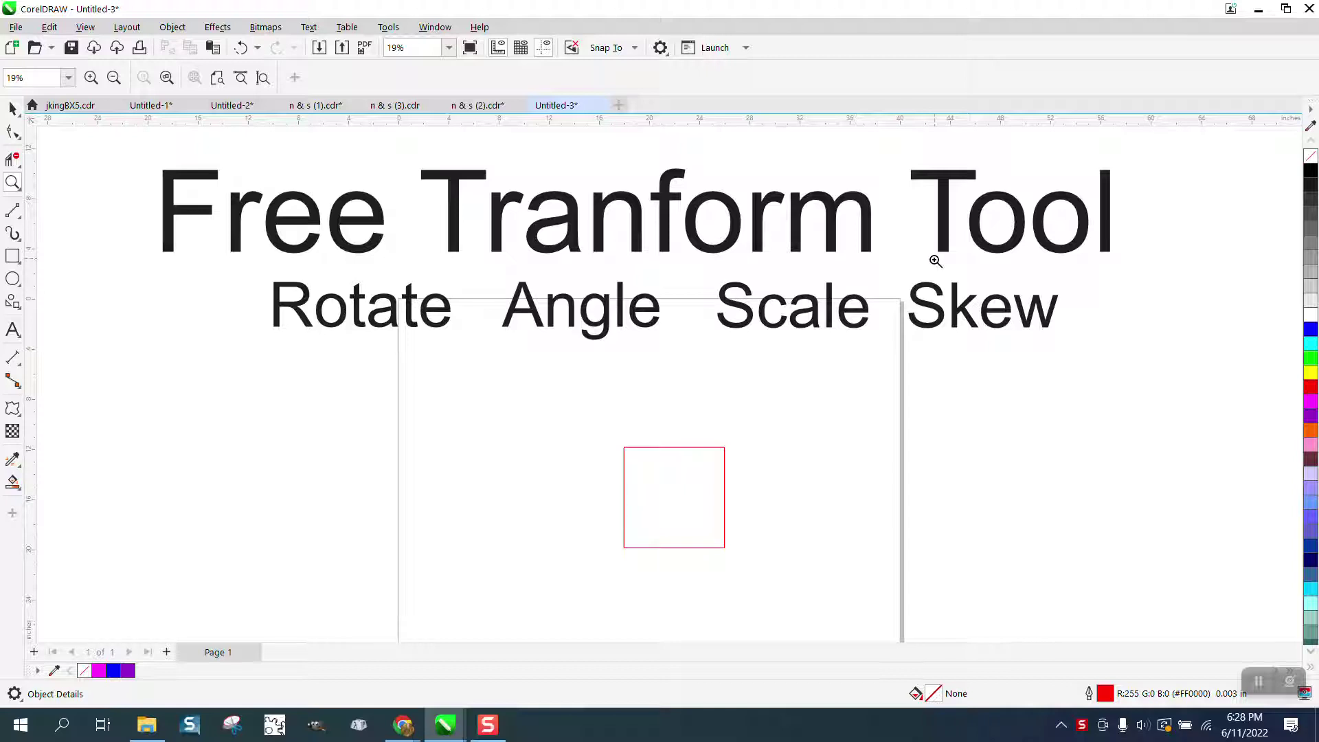
click(22, 118)
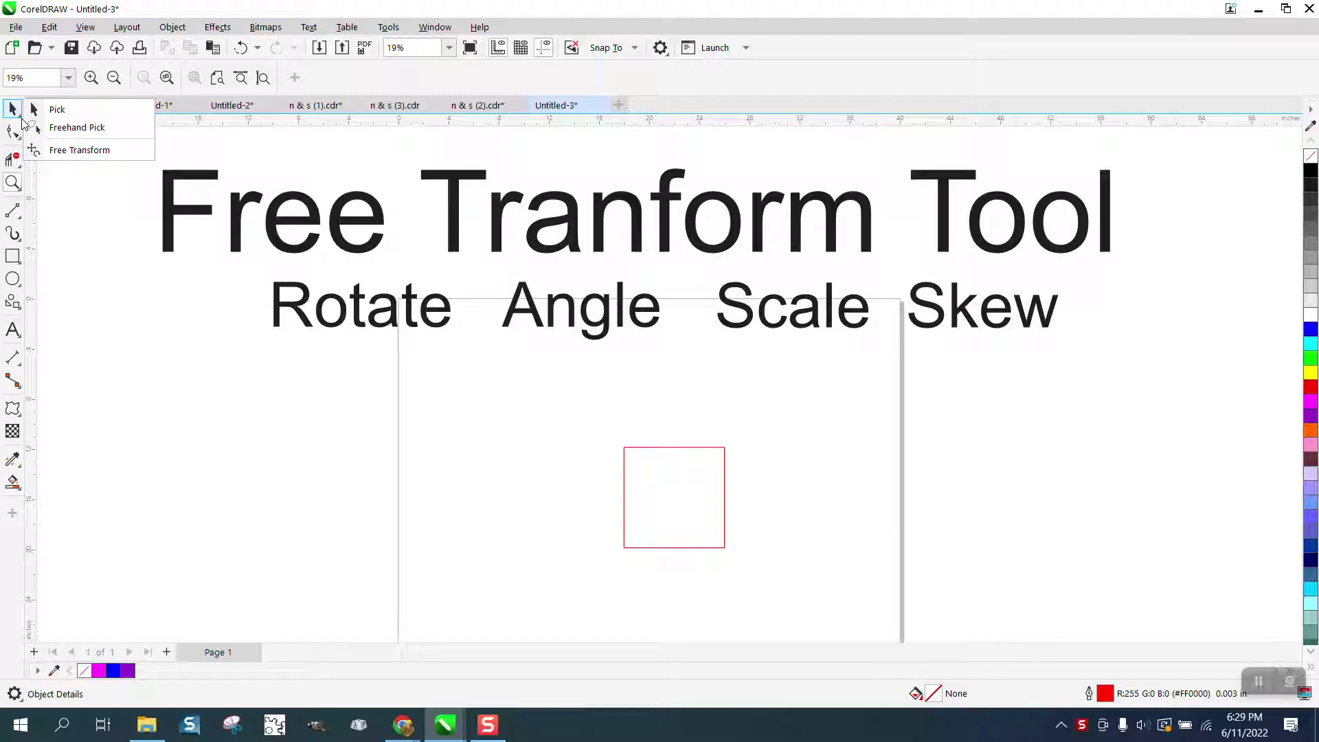
click(62, 152)
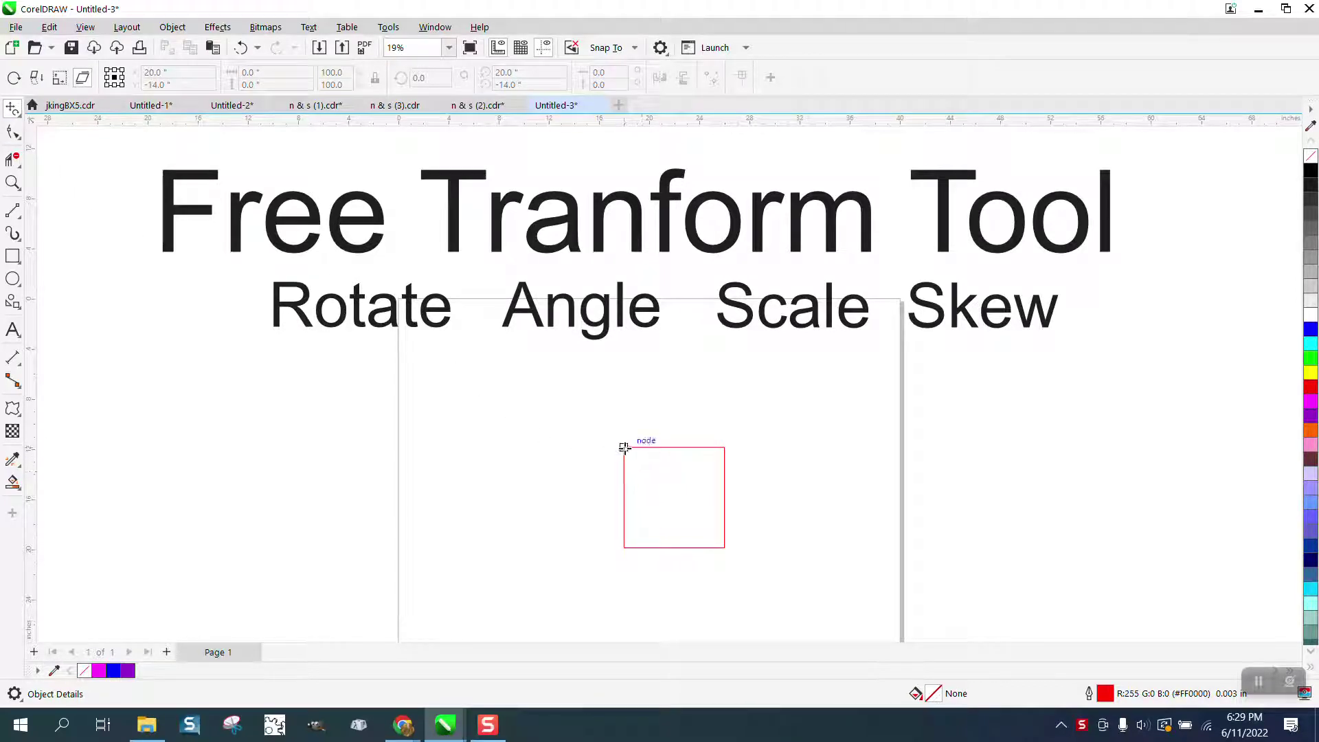
mouse_move(626, 448)
mouse_down()
mouse_move(611, 447)
mouse_move(621, 439)
mouse_move(641, 456)
mouse_move(626, 469)
mouse_move(622, 448)
mouse_up()
drag(678, 492, 670, 495)
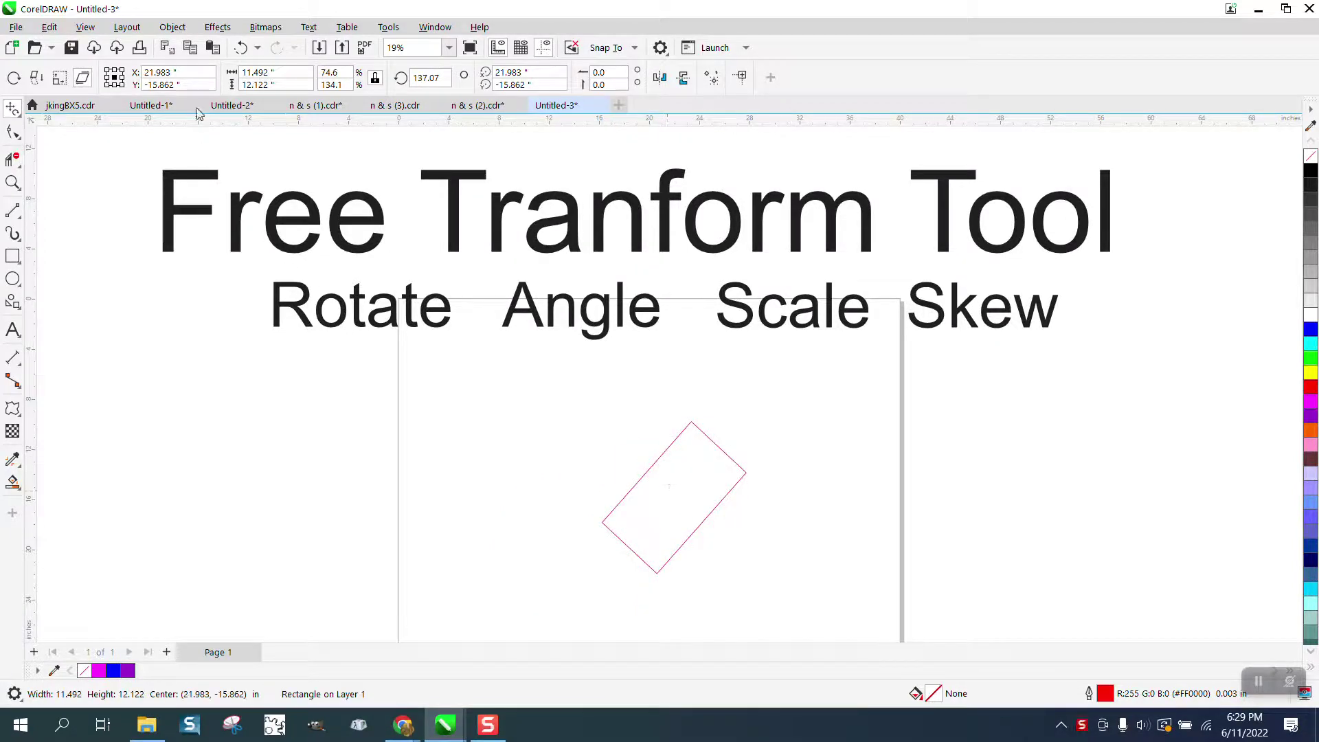
click(242, 49)
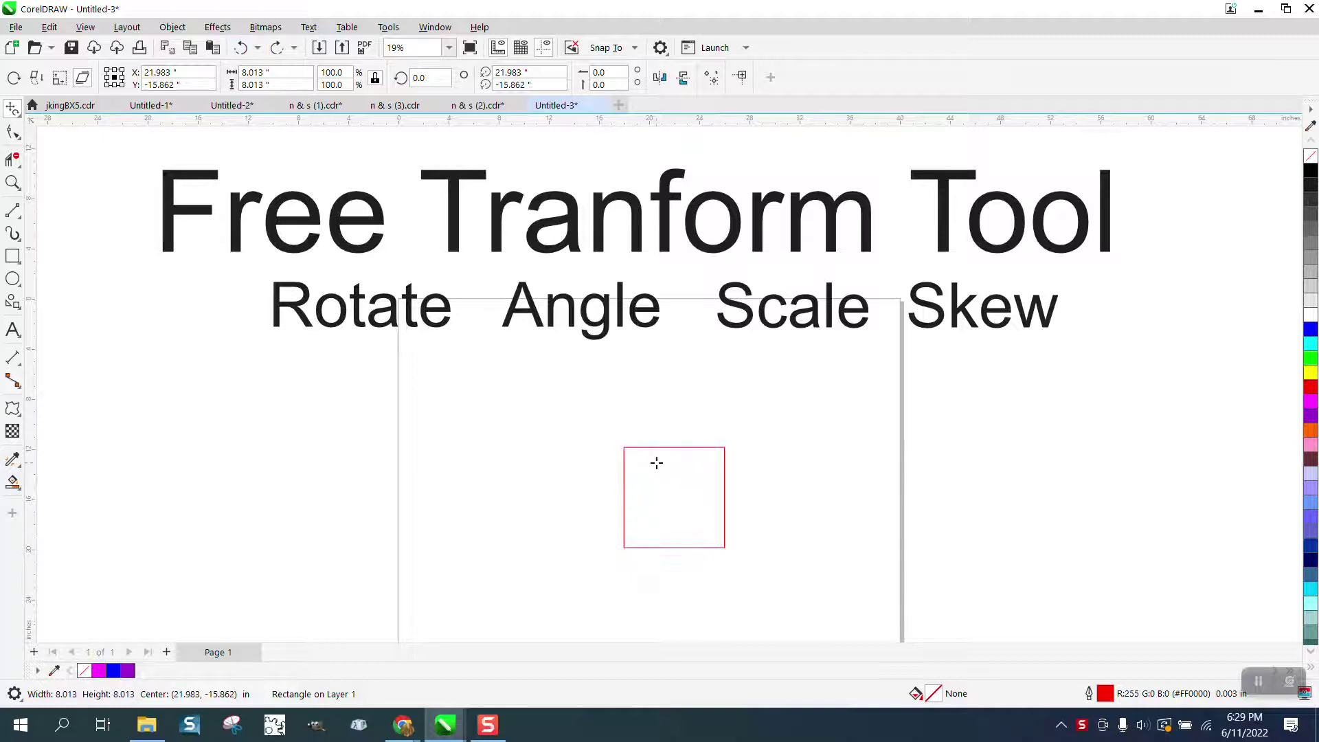
mouse_move(626, 448)
mouse_down()
mouse_move(592, 435)
mouse_move(619, 439)
mouse_move(576, 449)
mouse_move(626, 450)
mouse_up()
click(240, 47)
drag(672, 494, 671, 486)
click(240, 48)
drag(725, 503, 772, 500)
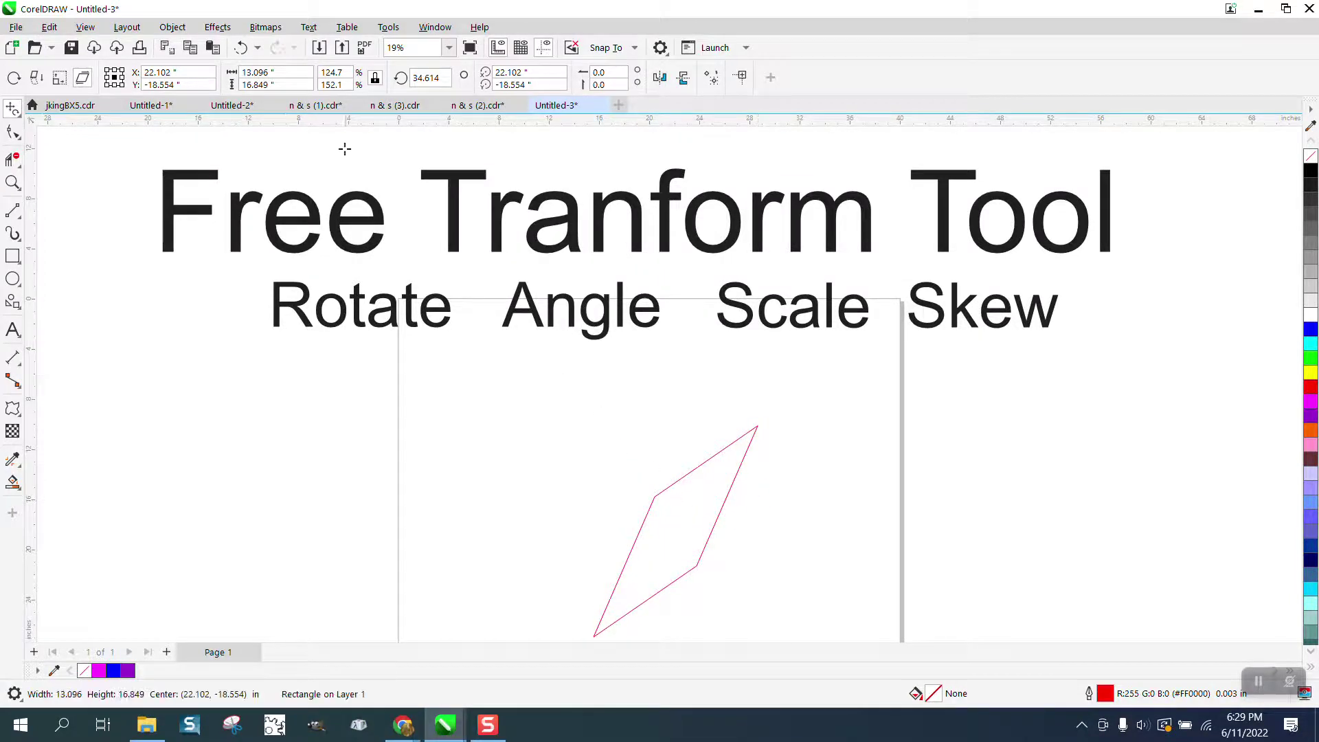
click(240, 48)
mouse_move(680, 500)
mouse_down()
mouse_move(715, 500)
mouse_move(666, 483)
mouse_up()
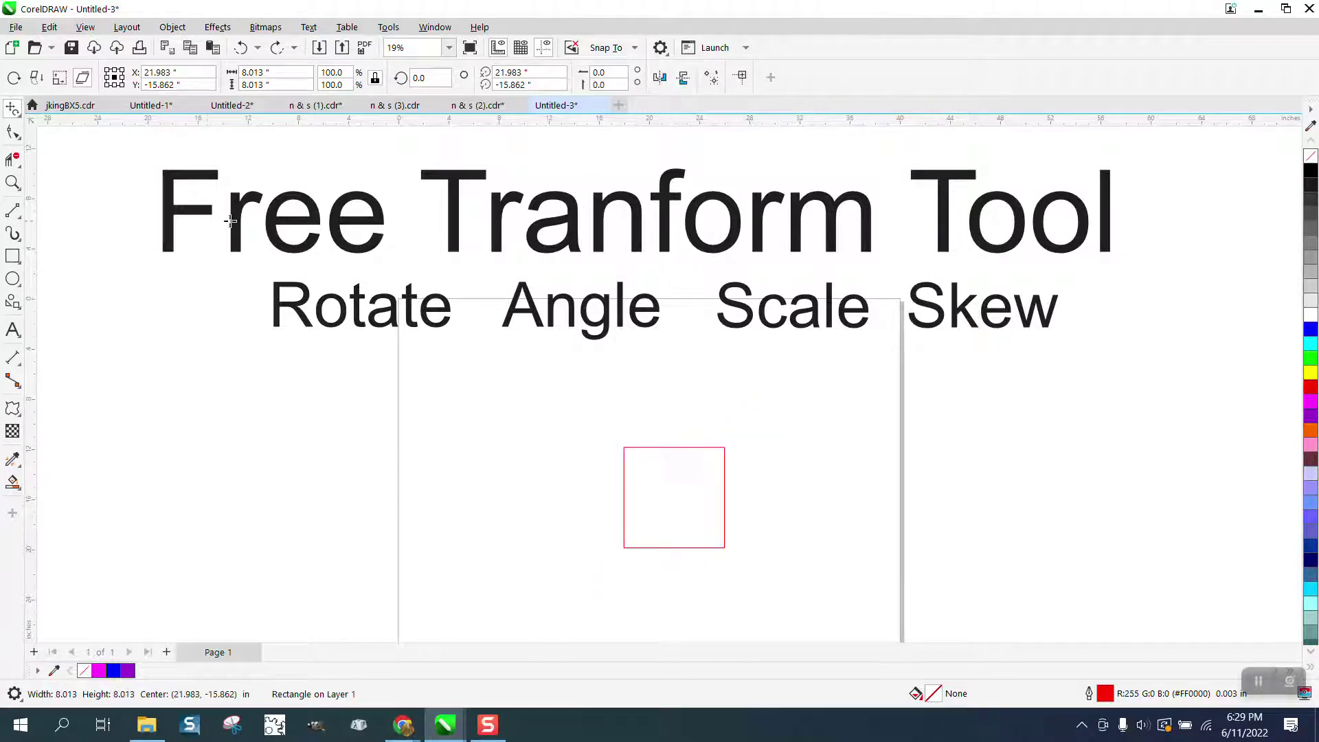
click(61, 82)
drag(680, 506, 768, 500)
drag(397, 491, 430, 492)
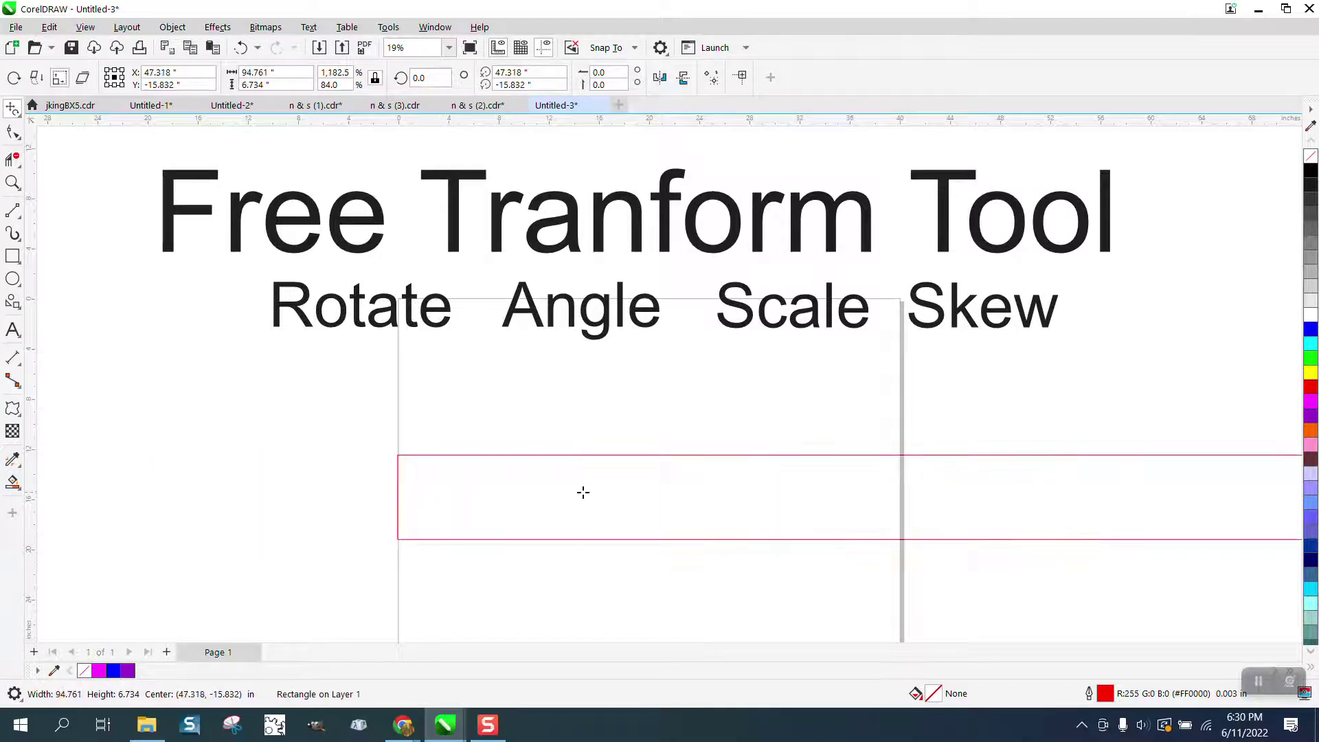
click(241, 48)
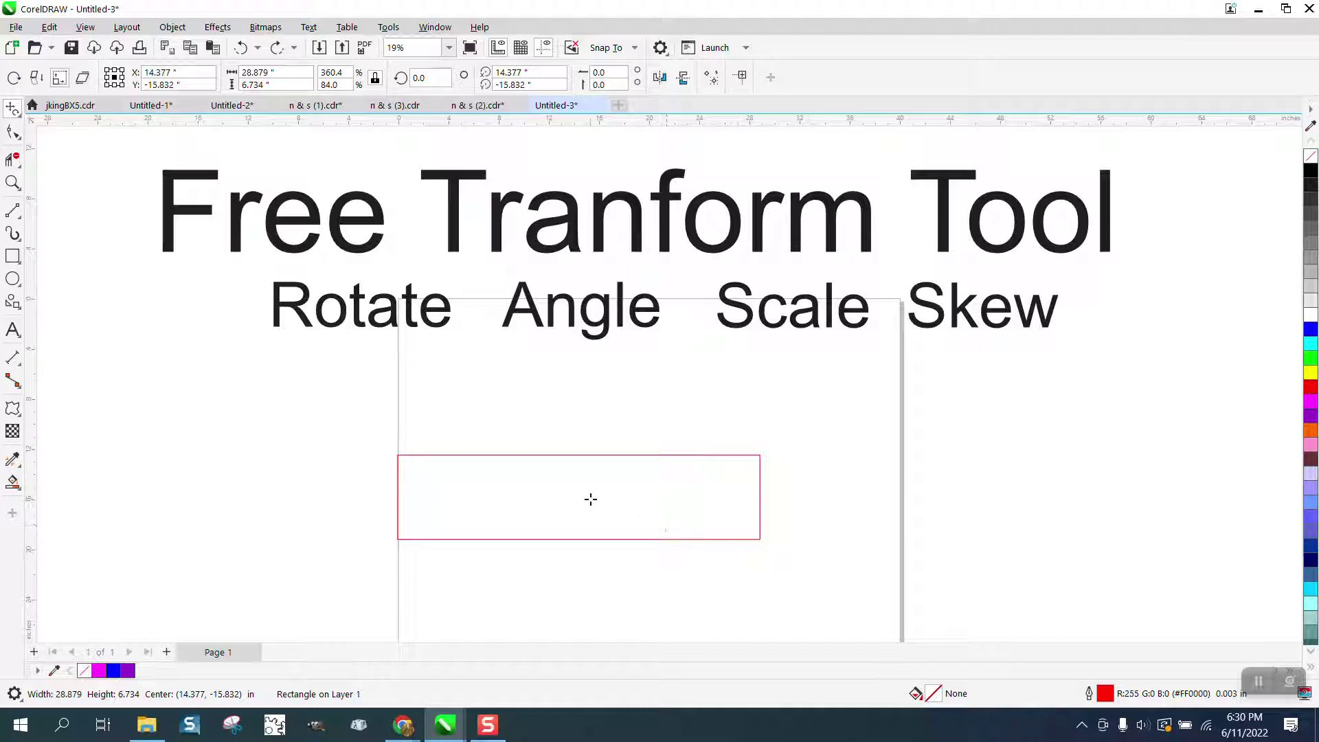
mouse_move(591, 500)
mouse_down()
mouse_move(577, 499)
mouse_move(592, 500)
mouse_up()
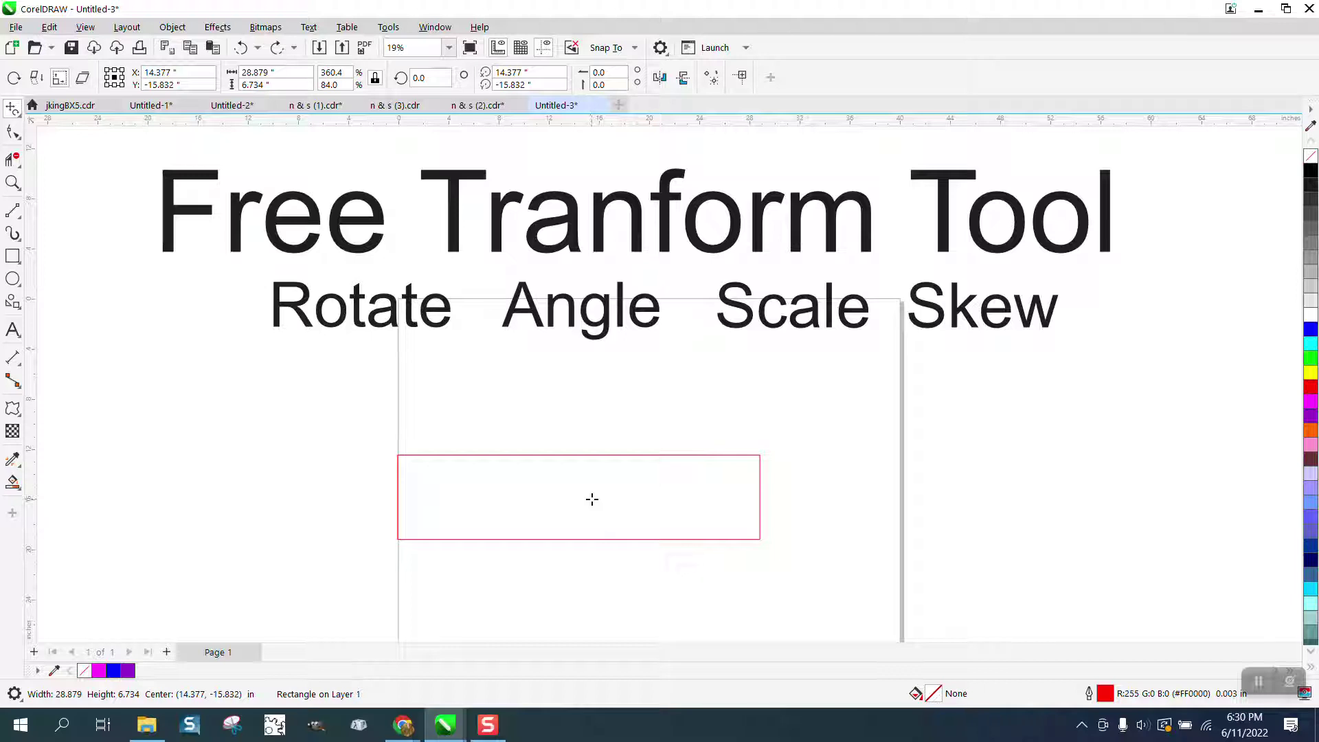
click(241, 48)
Free-skew the square from its centre into a parallelogram rotated 346.342°, 11.602 by 10.203 inches
click(242, 48)
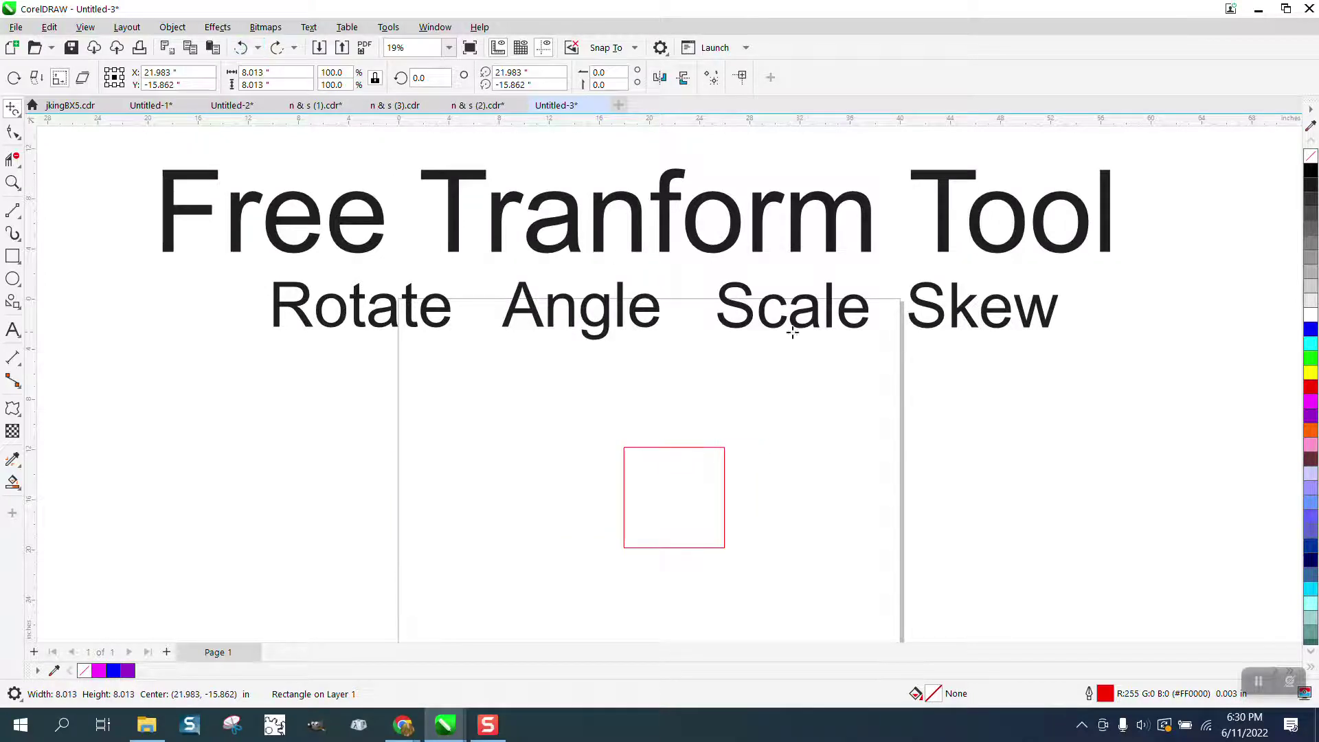
click(83, 77)
mouse_move(724, 447)
mouse_down()
mouse_move(719, 421)
mouse_move(729, 448)
mouse_up()
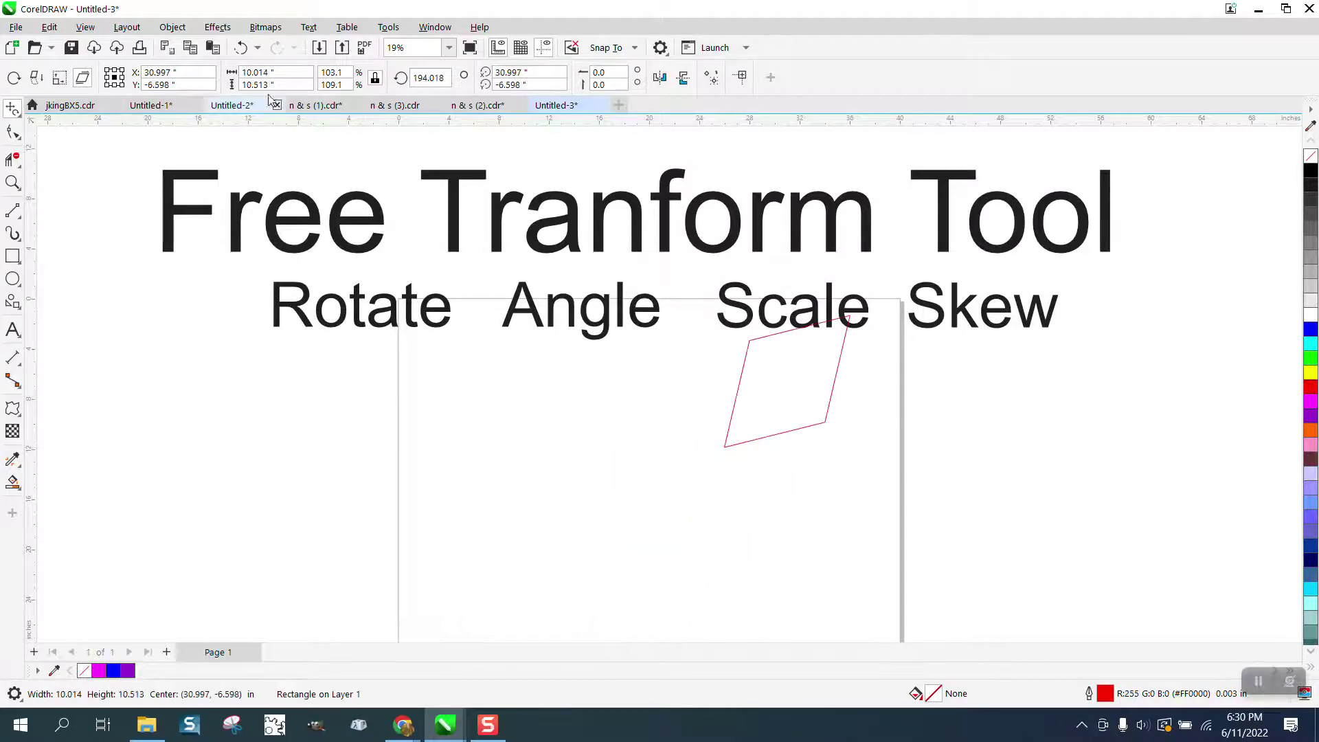
click(238, 48)
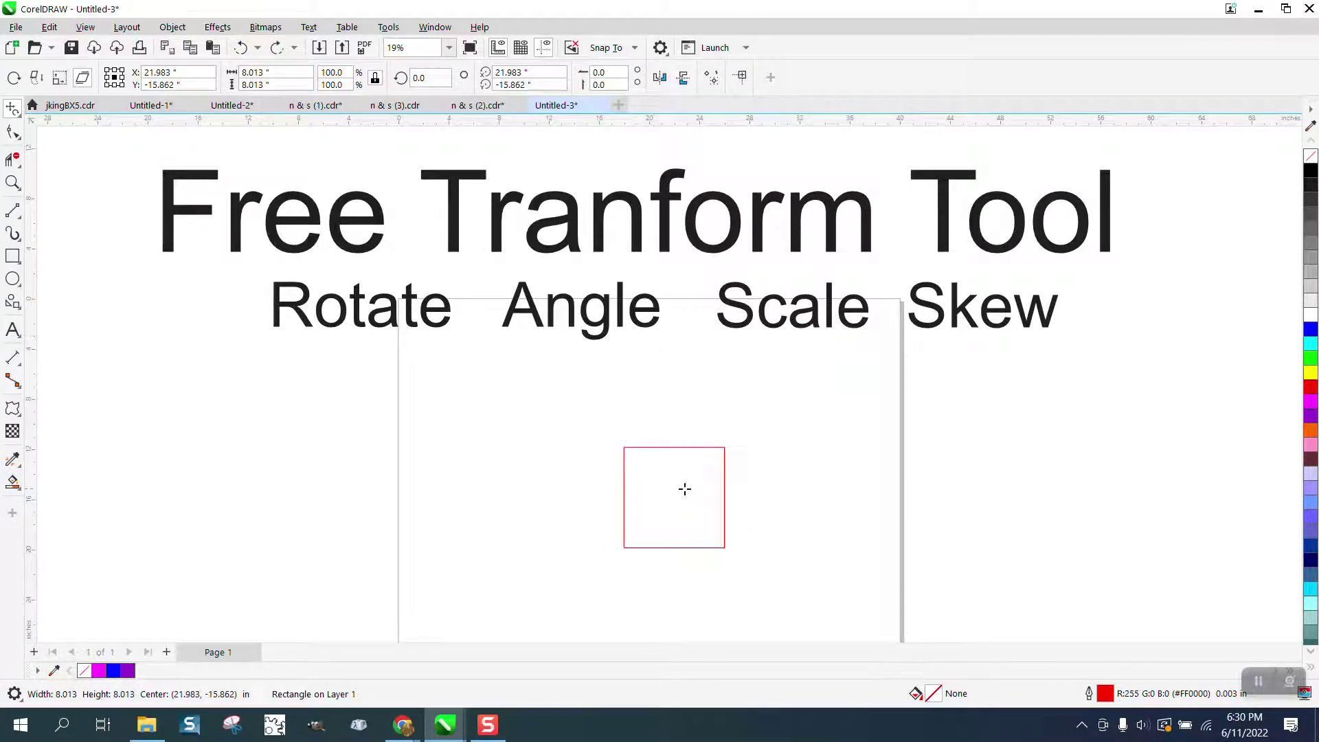
mouse_move(673, 497)
mouse_down()
mouse_move(690, 496)
mouse_move(680, 466)
mouse_move(684, 506)
mouse_up()
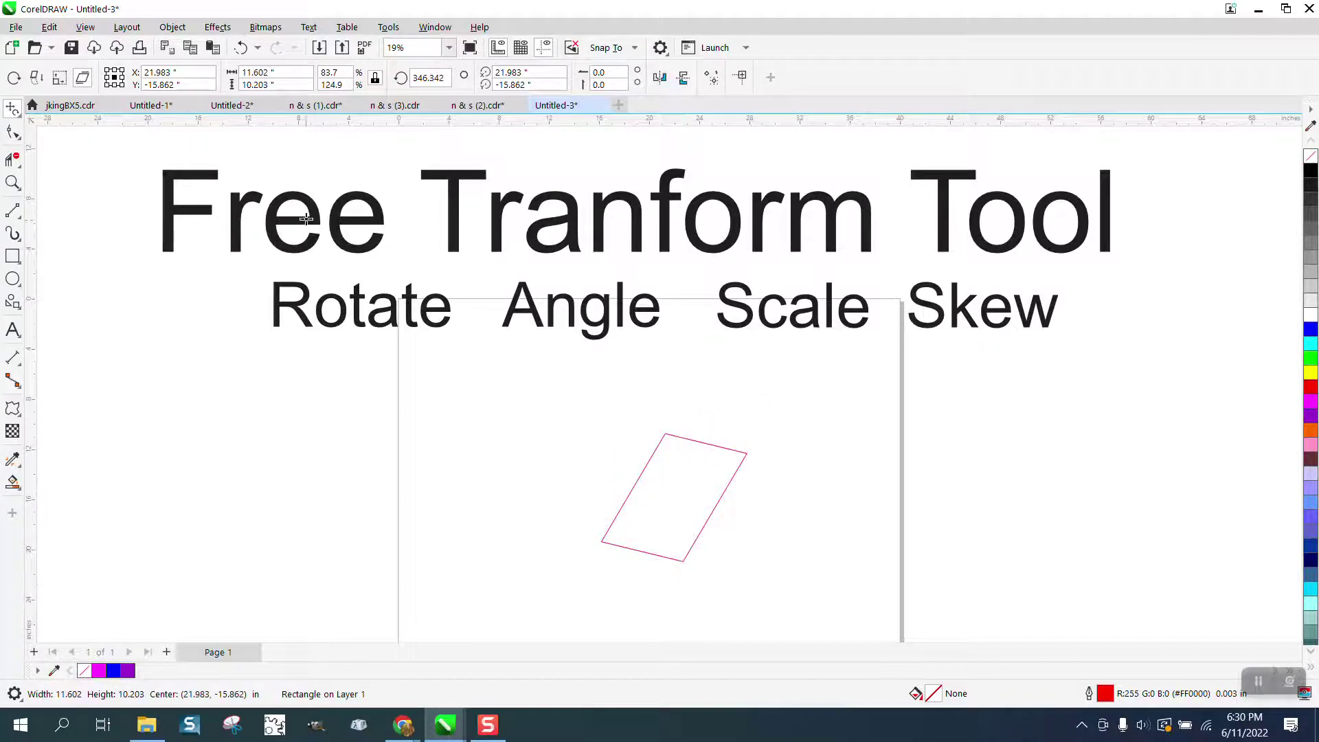
Undo the skew so the square is upright, and show the Transform docker
click(240, 47)
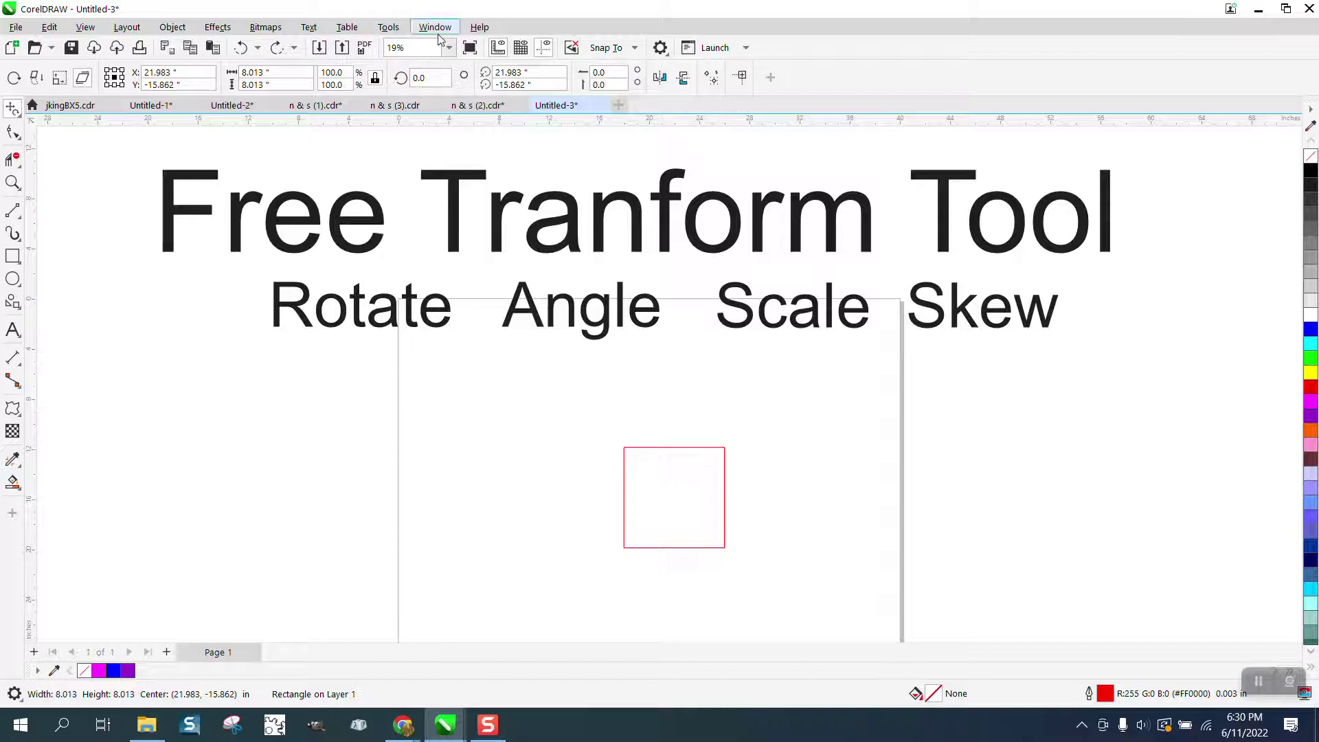
click(440, 31)
mouse_move(469, 244)
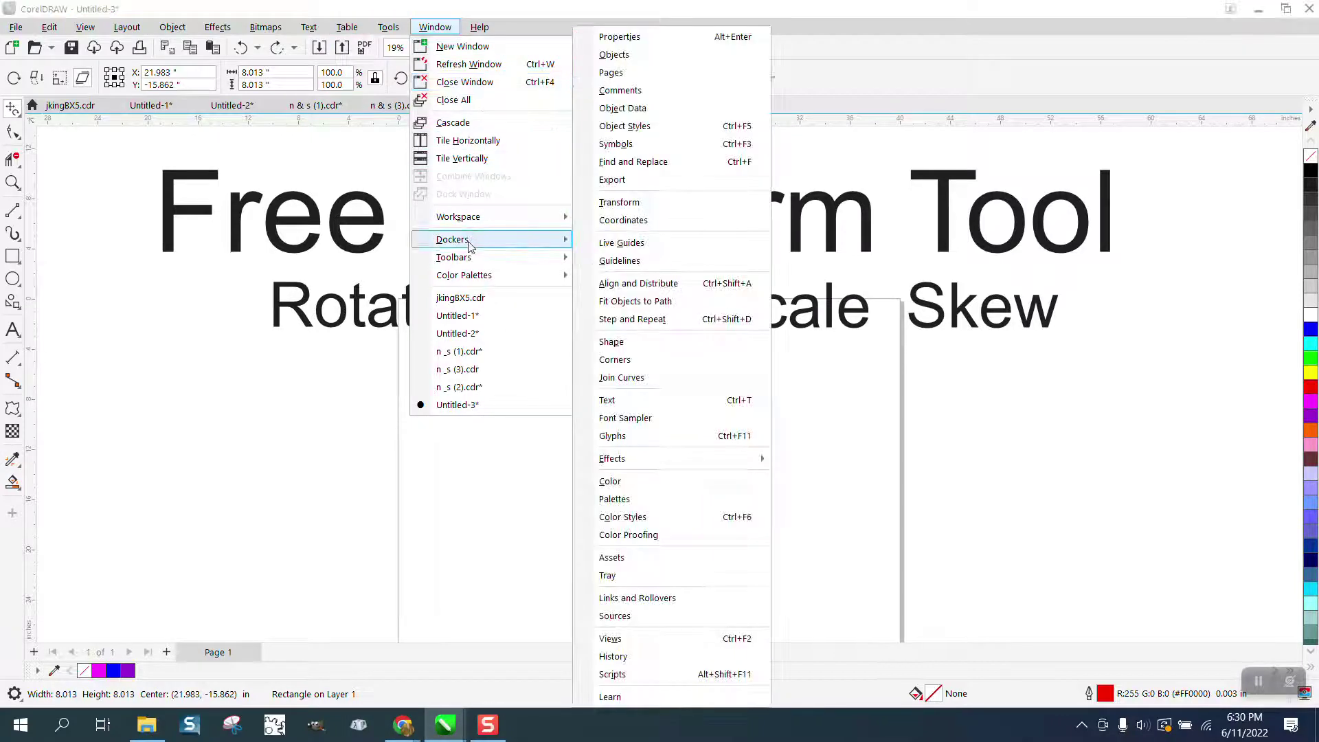
click(639, 204)
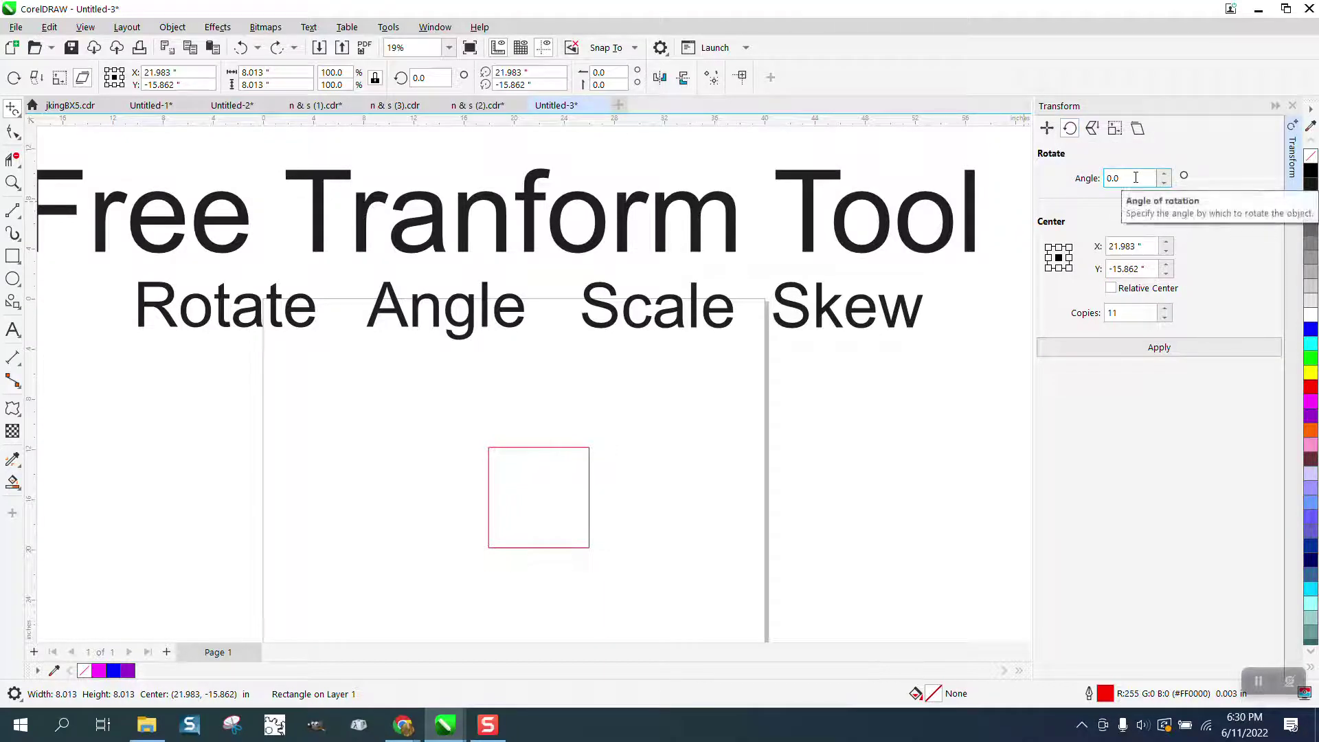
Apply a 45° rotation in the Transform docker, then undo the rotated copy
drag(1160, 178, 1093, 184)
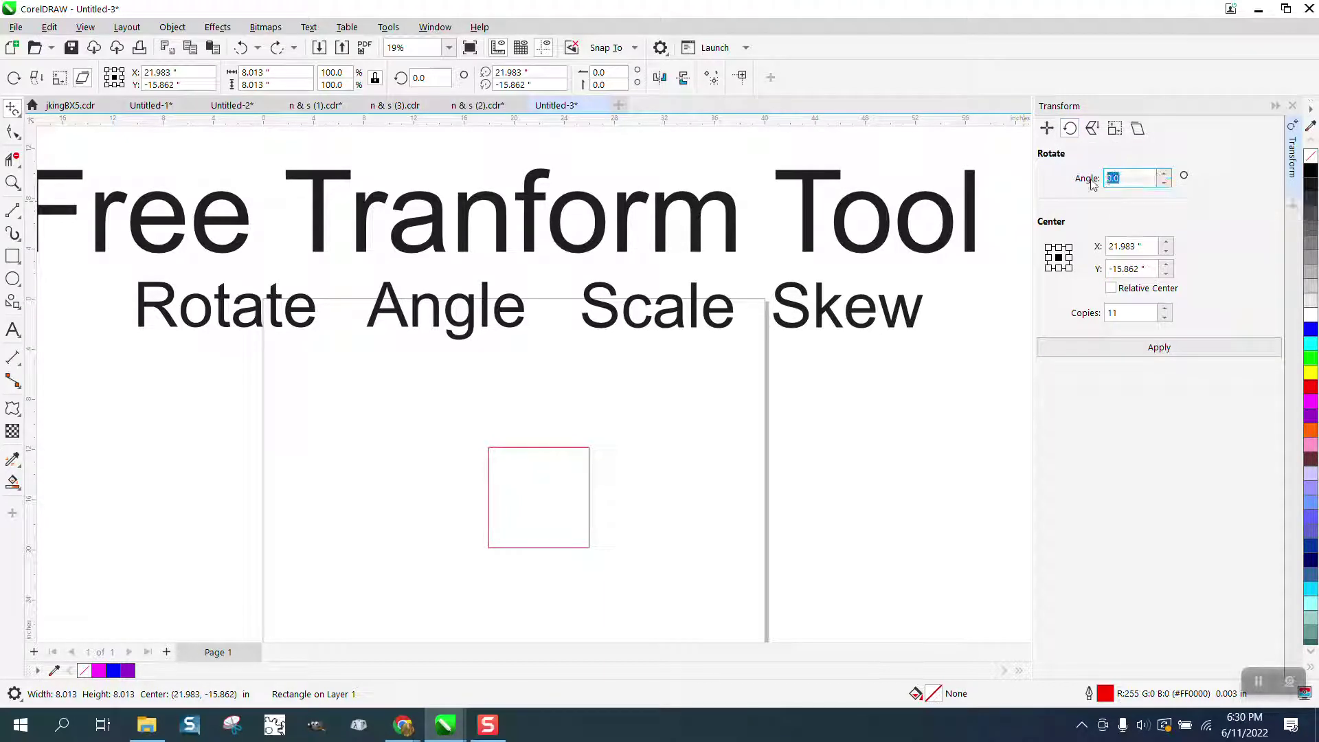
text(45)
key(Return)
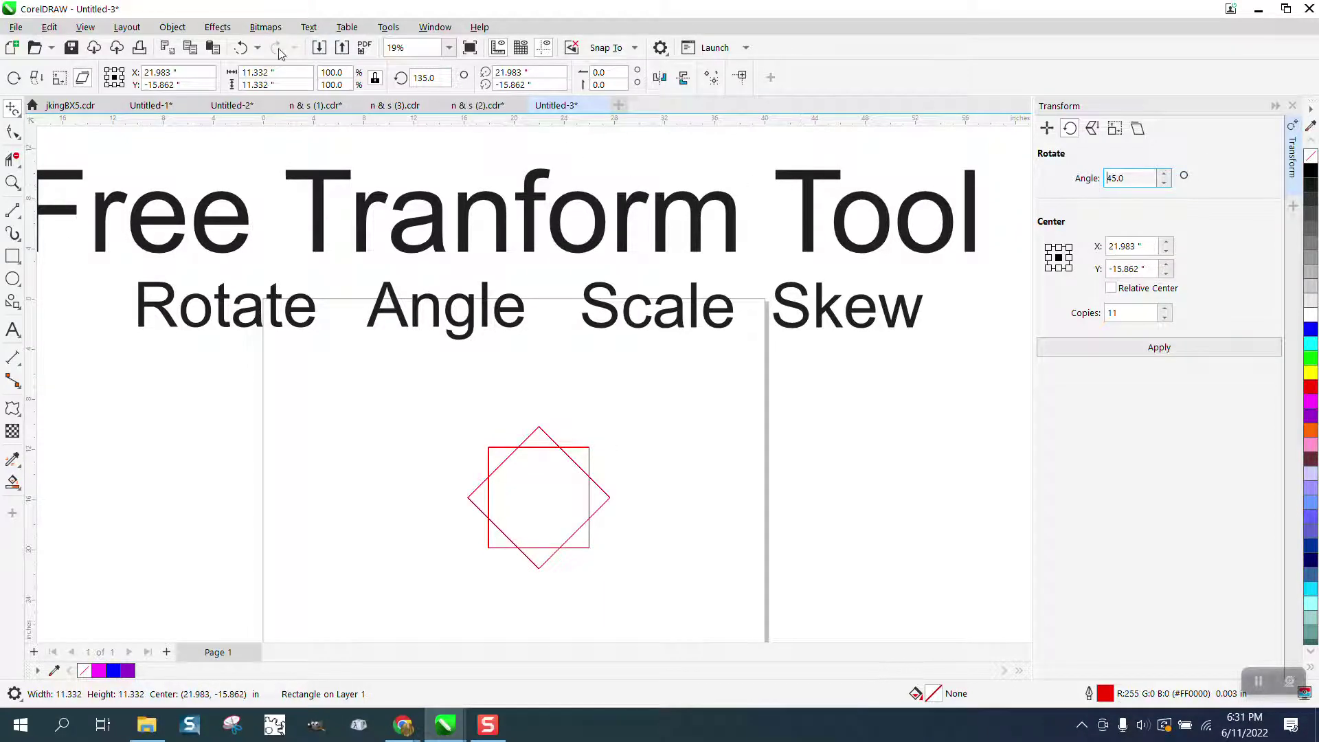
click(241, 47)
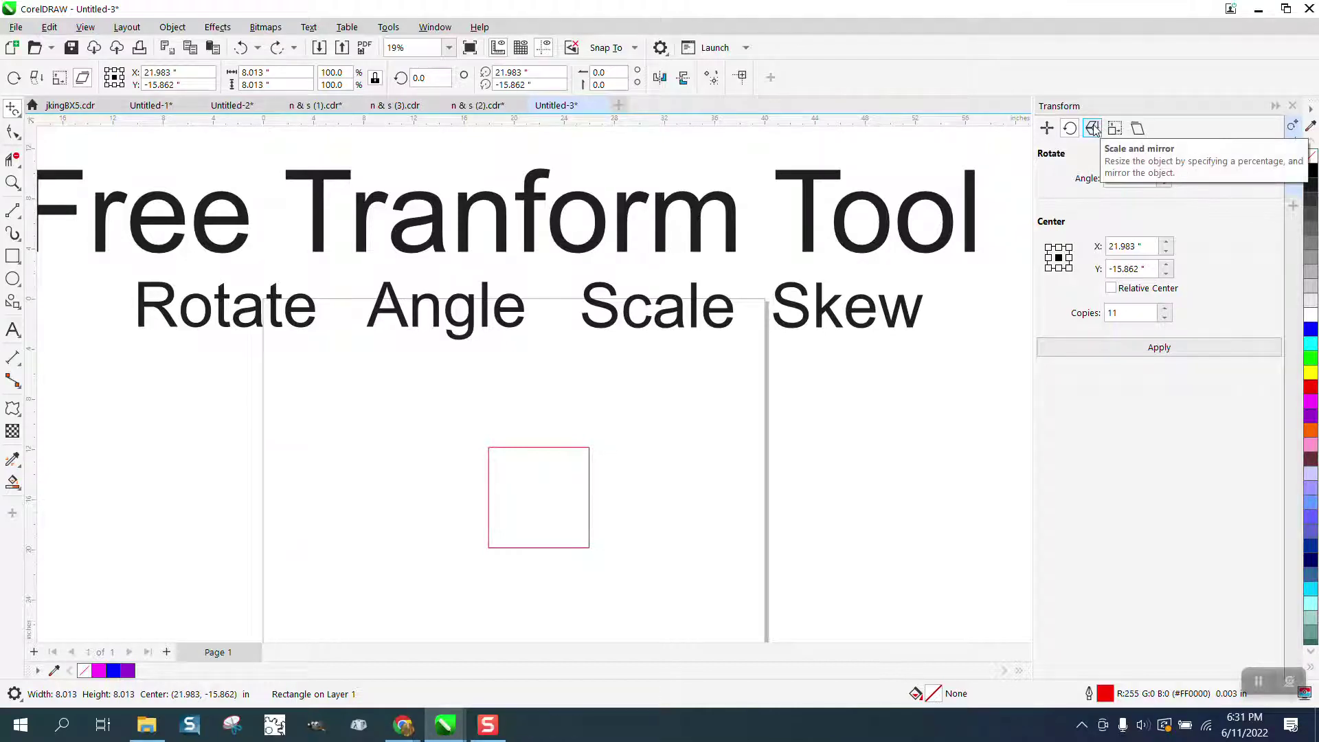
Scale the square to 50% with Scale and Mirror, then undo back to 8.013 inches
click(1092, 128)
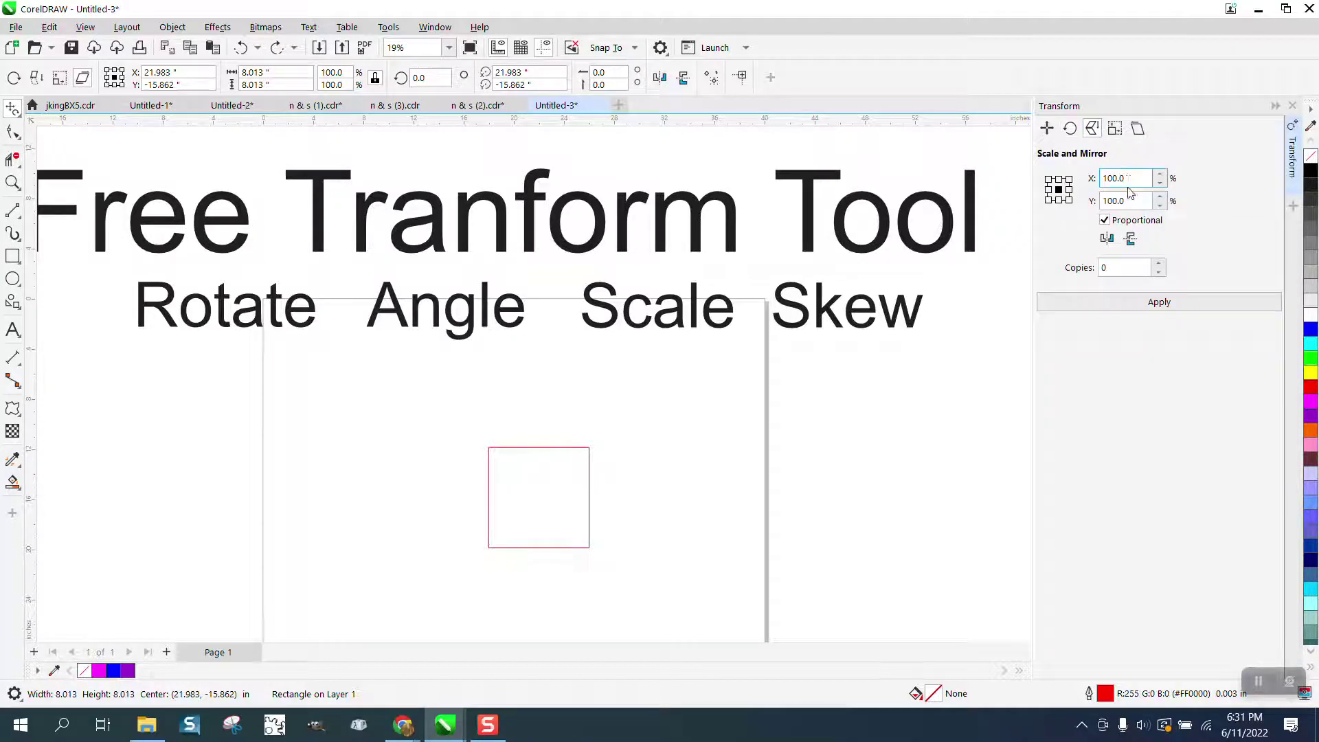
click(1139, 269)
click(1123, 197)
click(1109, 180)
double_click(1109, 180)
text(50)
key(Return)
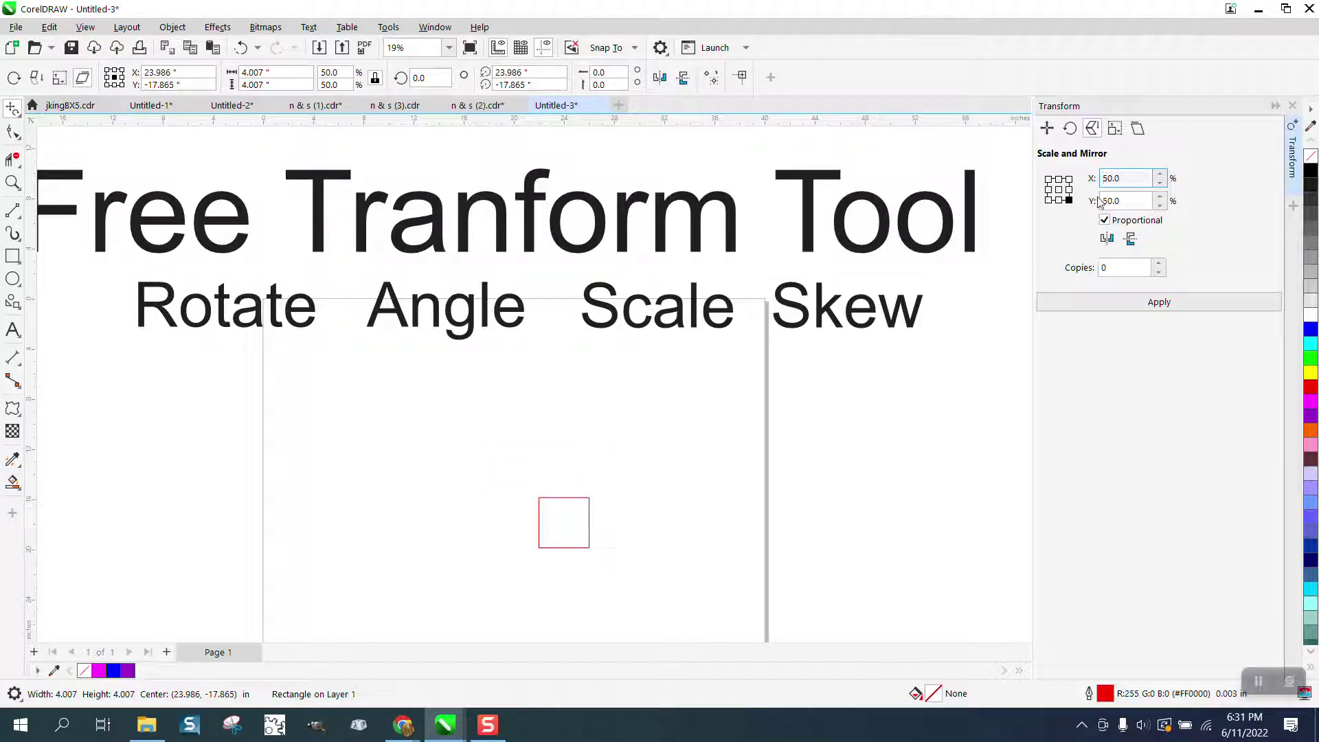
click(241, 49)
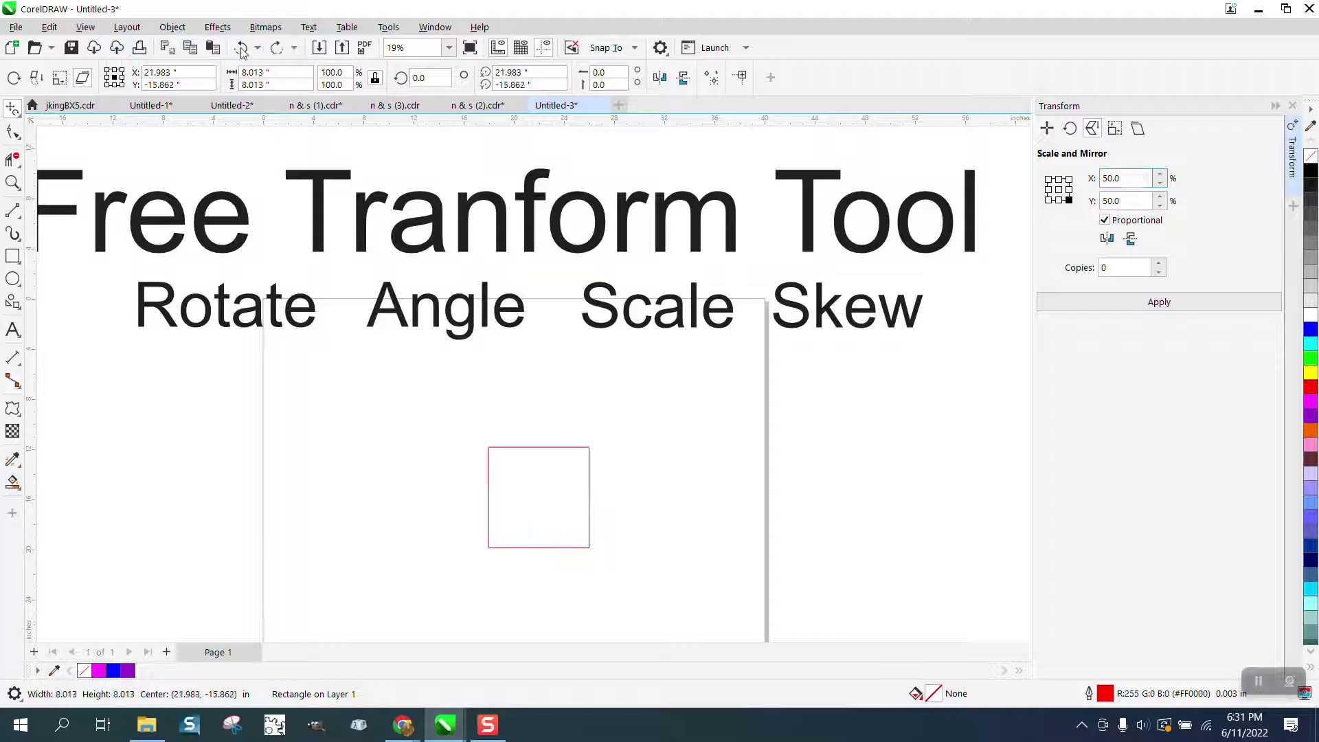
On the Size page, undo a stray free transform and set the width to 10 inches
click(1114, 129)
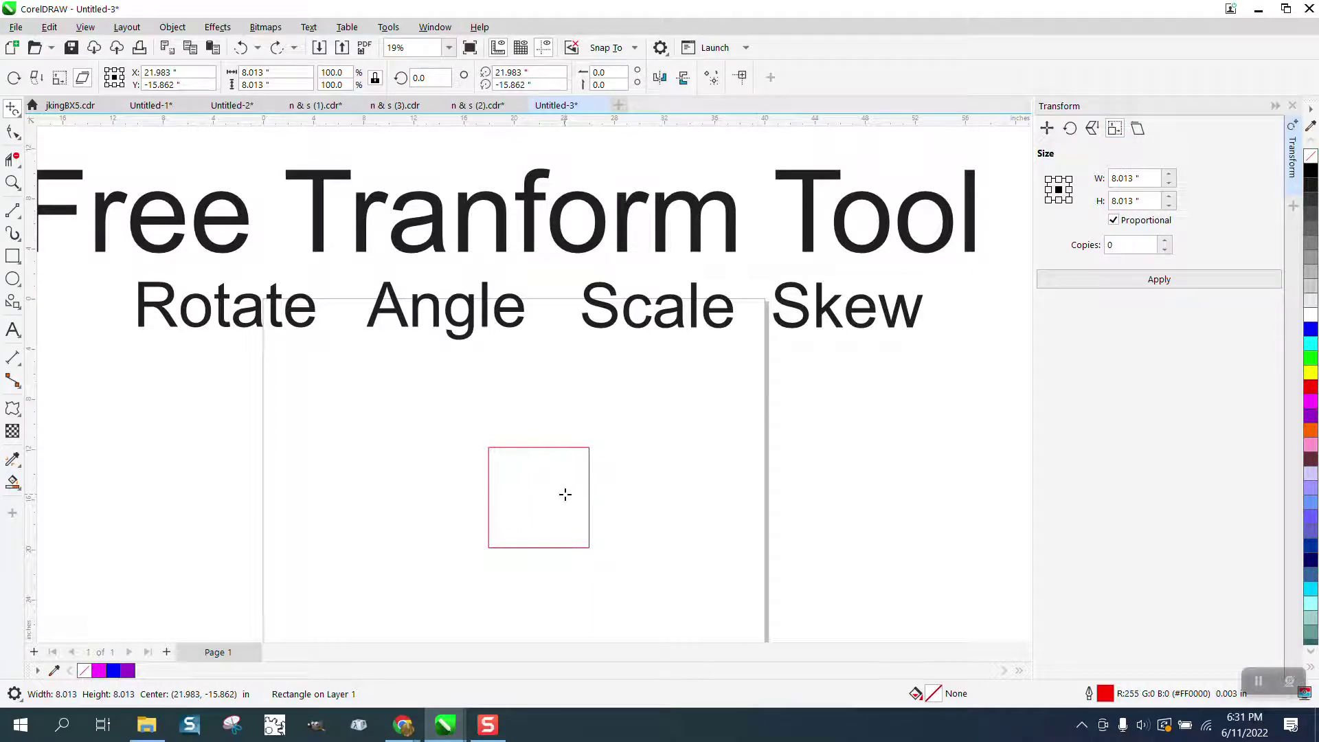
drag(565, 494, 559, 495)
click(241, 48)
click(1145, 179)
drag(1145, 179, 1102, 180)
text(10)
key(Return)
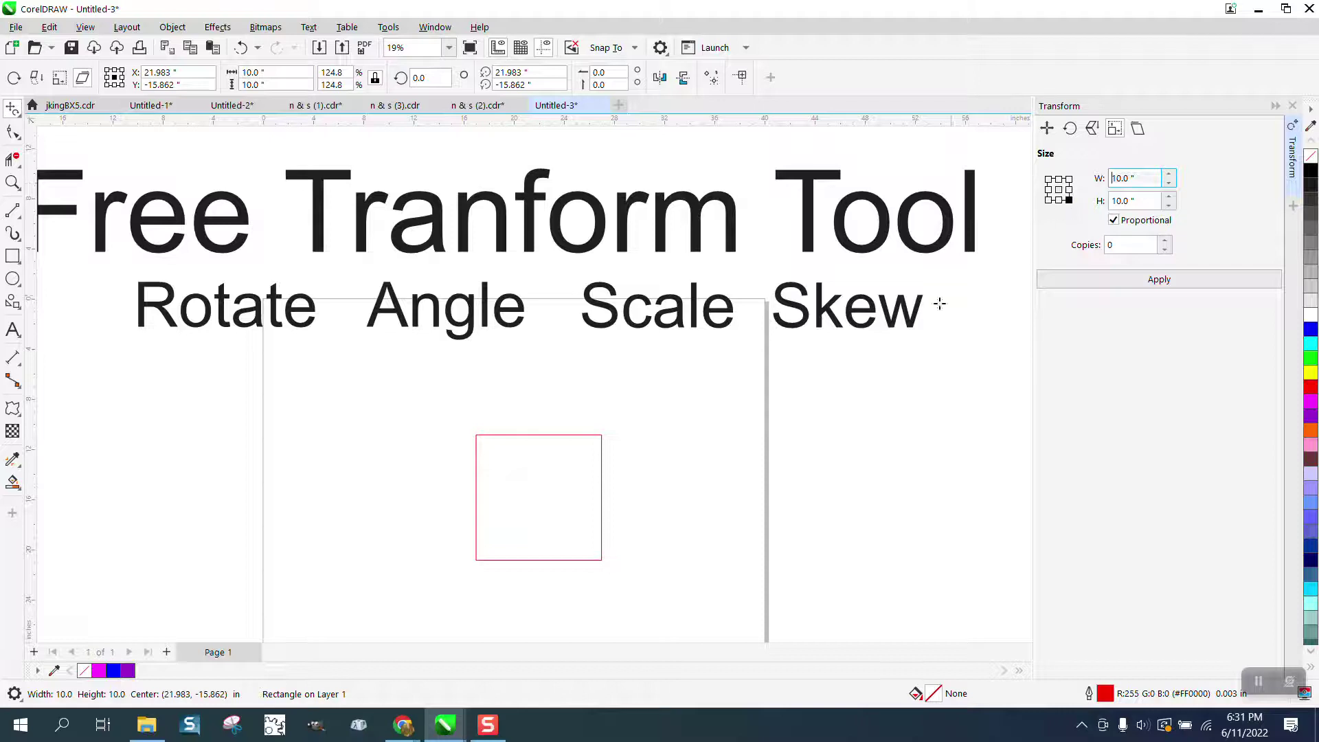
Set the height to 20 inches proportionally, then undo back to 10 by 10 inches
drag(1159, 201, 1109, 203)
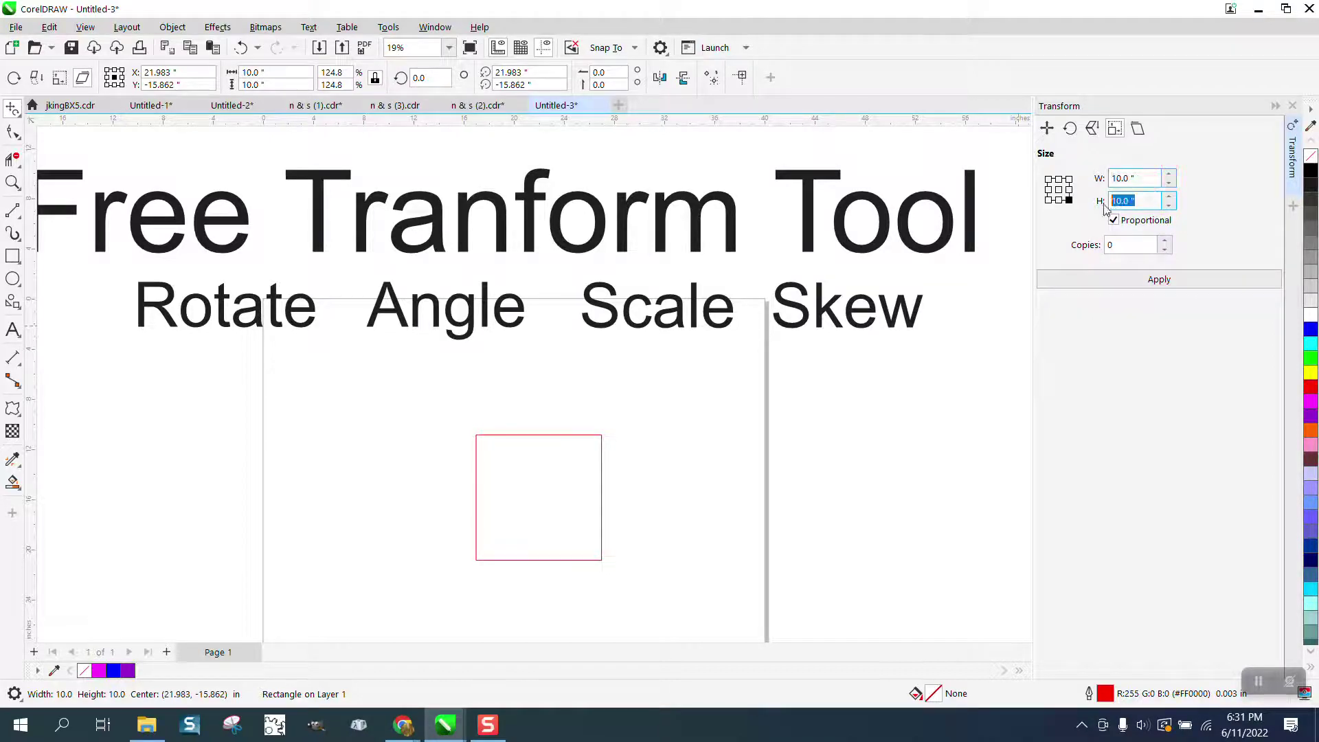
click(1111, 200)
drag(1151, 203, 1096, 210)
text(20)
key(Return)
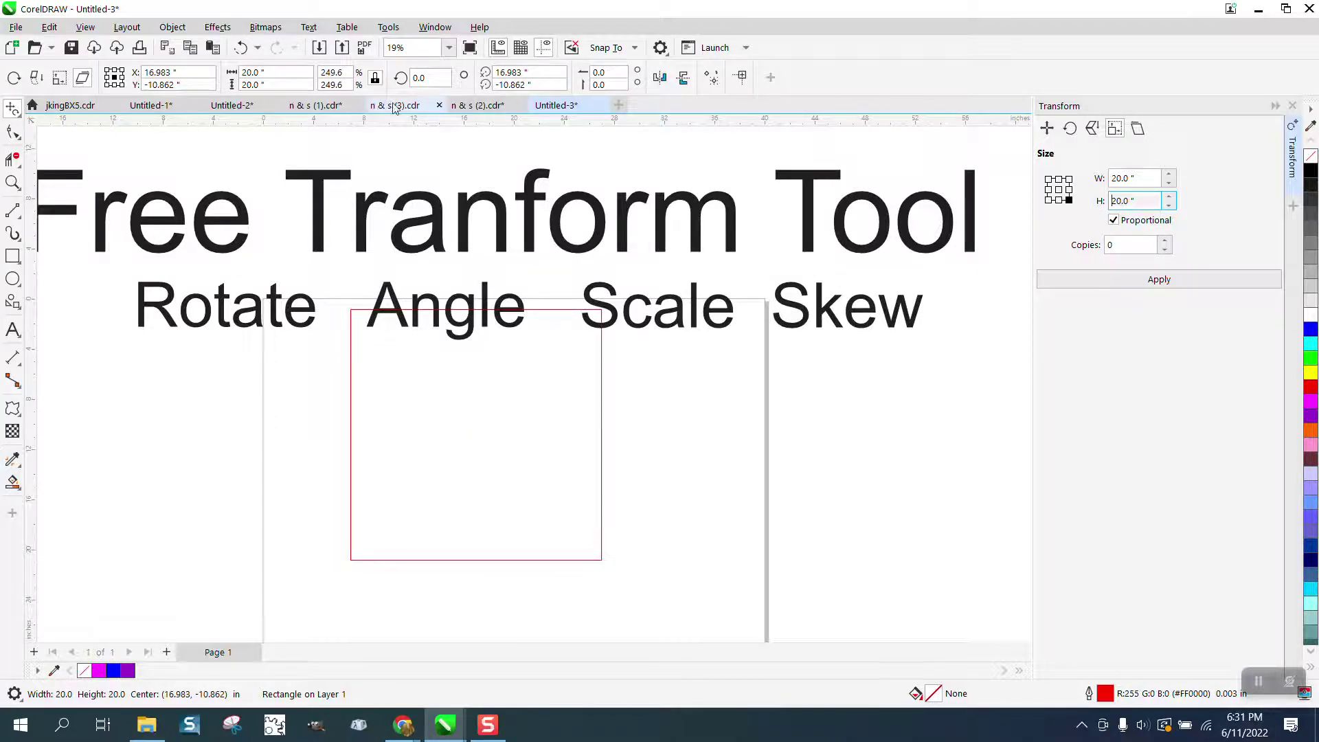
click(258, 53)
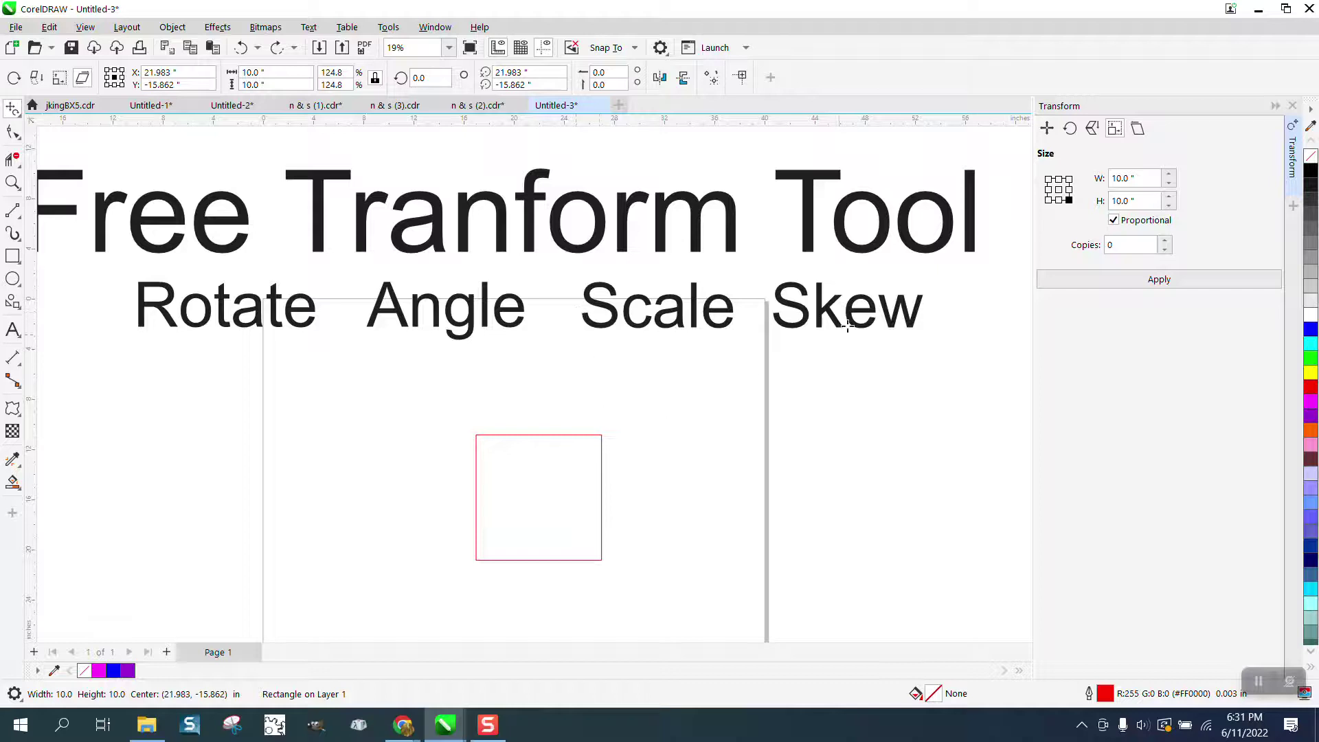
Set the width to 20 inches twice, undoing back to 10 inches each time
double_click(1118, 181)
text(20)
key(Return)
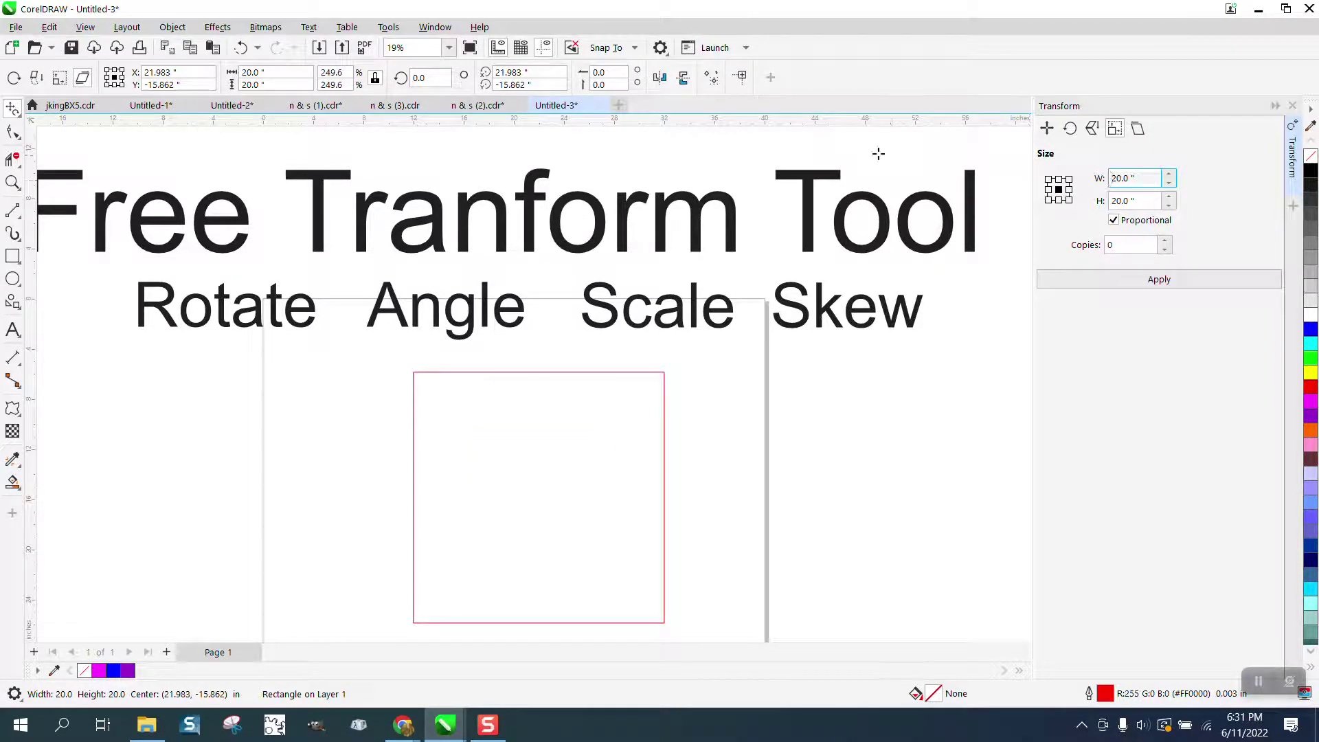
click(240, 47)
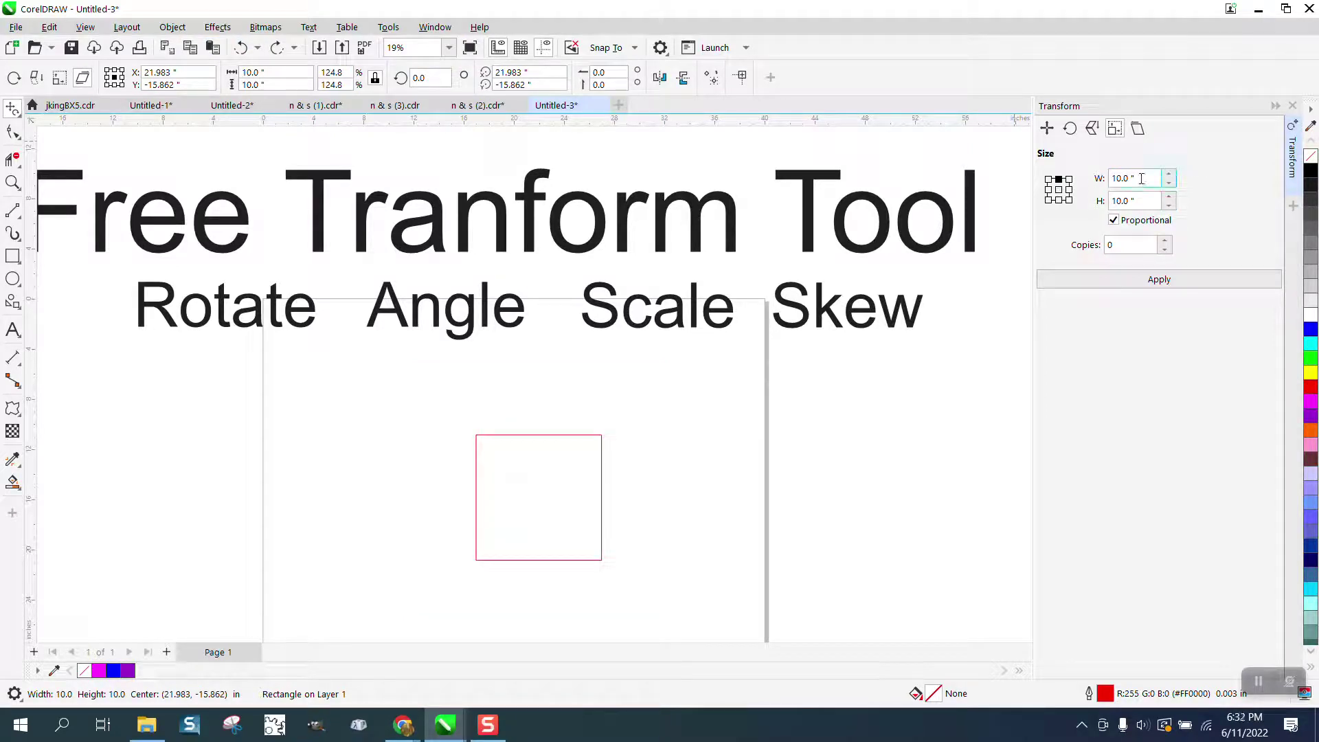
text(20)
key(Return)
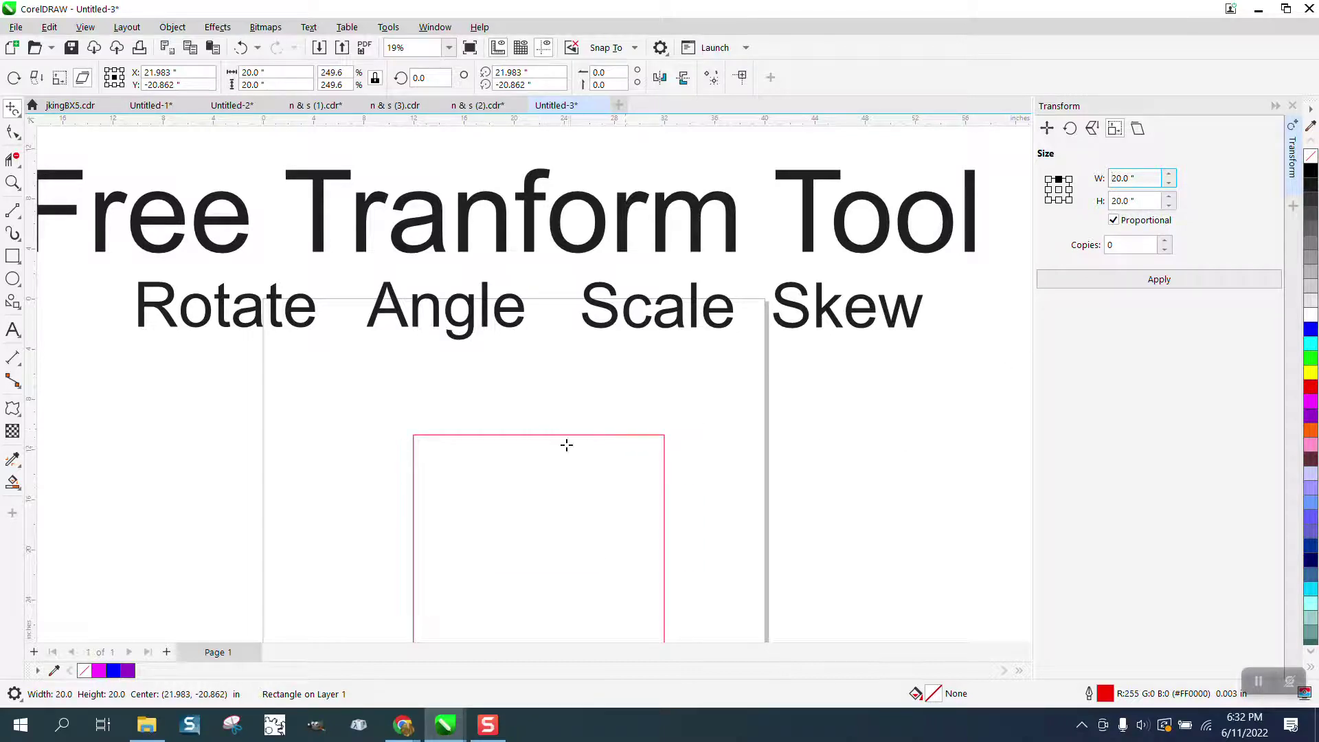
click(242, 48)
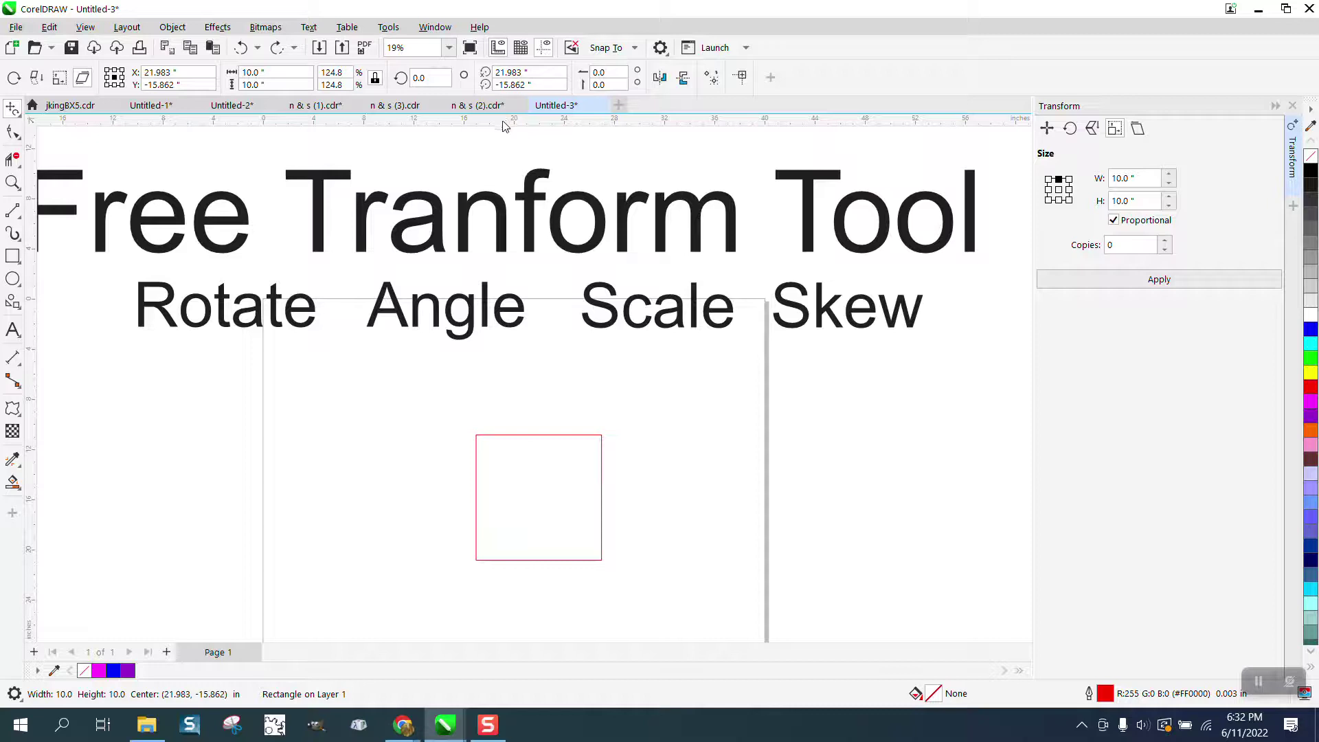
Add guidelines at the square's top edge and centre, and select the square with the Pick tool
drag(507, 345, 506, 437)
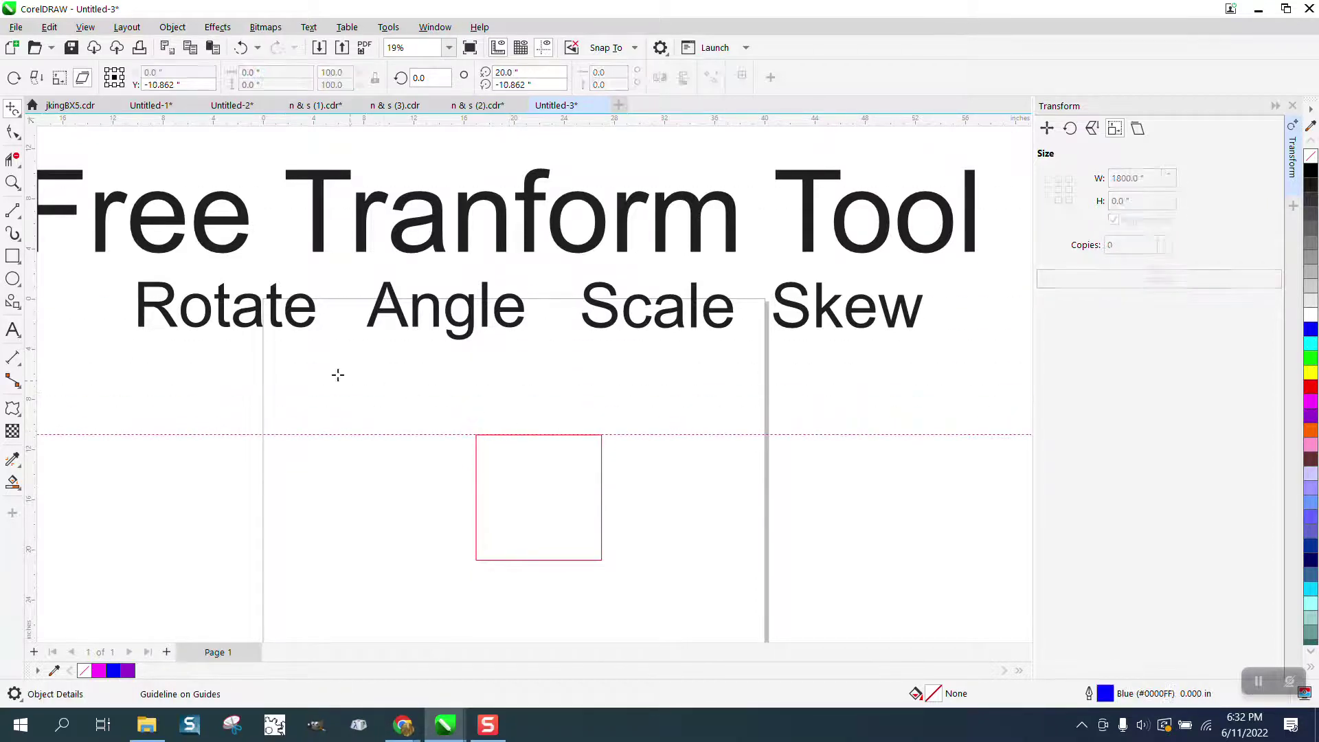
drag(14, 327, 538, 435)
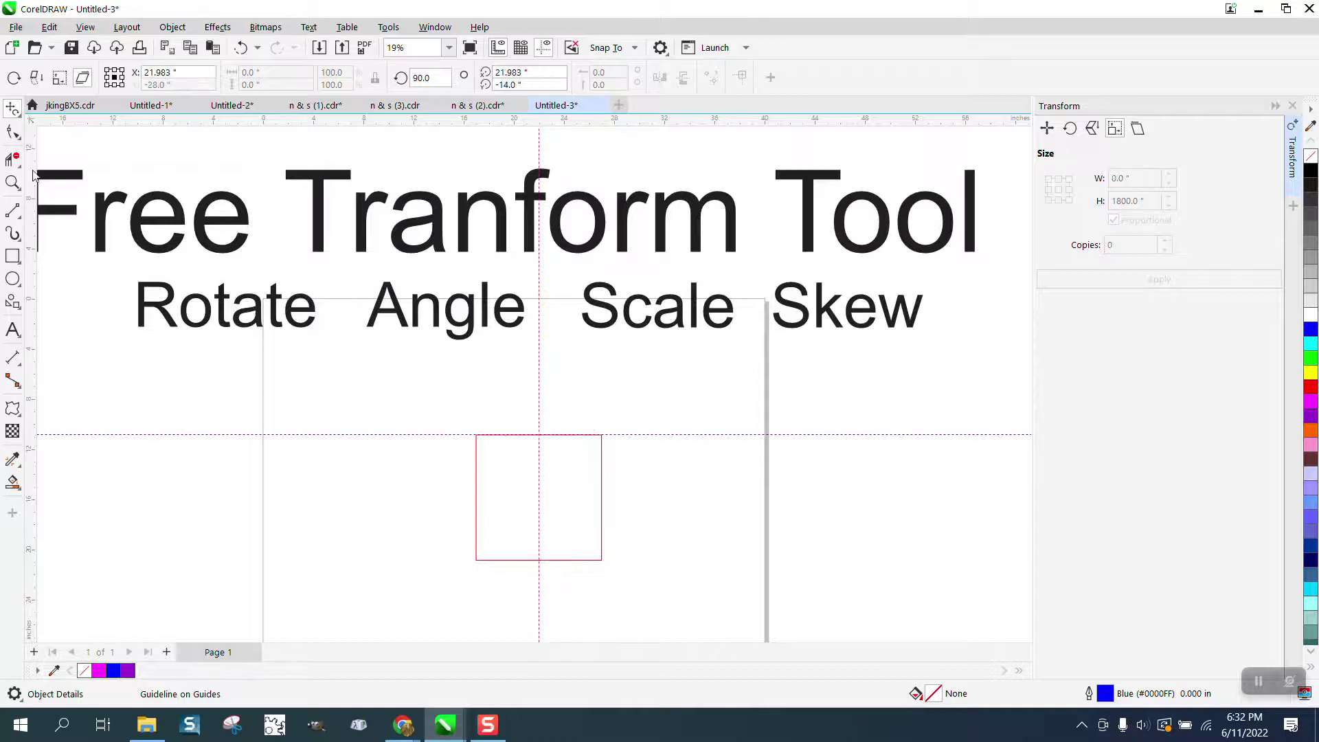
click(602, 467)
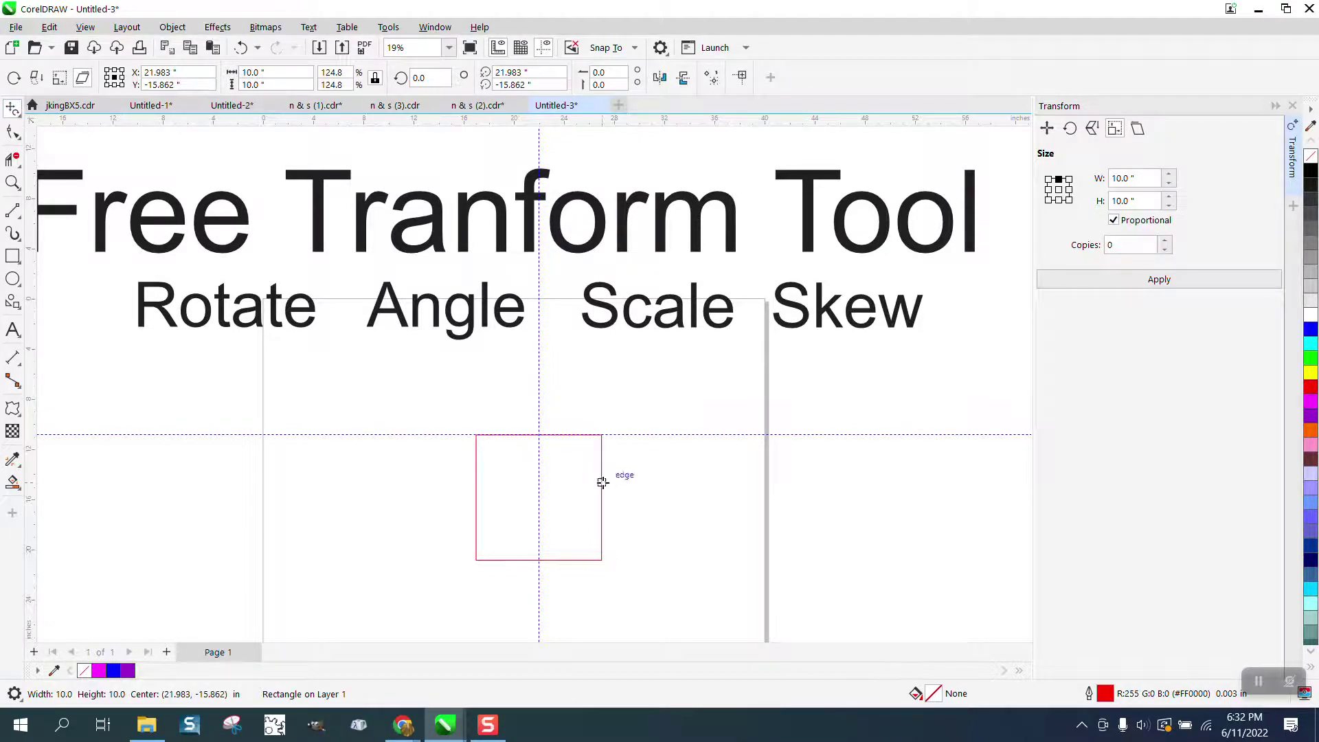
click(14, 110)
click(53, 114)
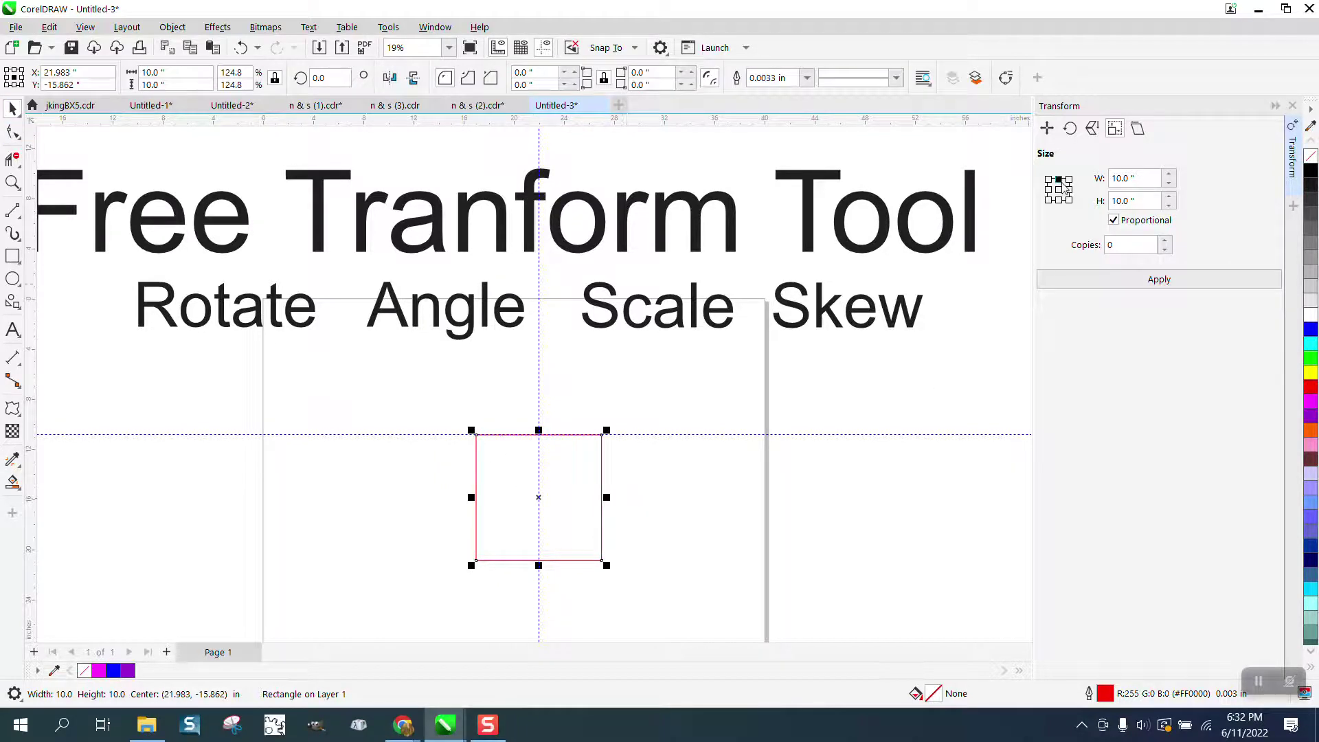
Try a 20-inch width with default and middle-right anchors, undoing each resize
double_click(1132, 180)
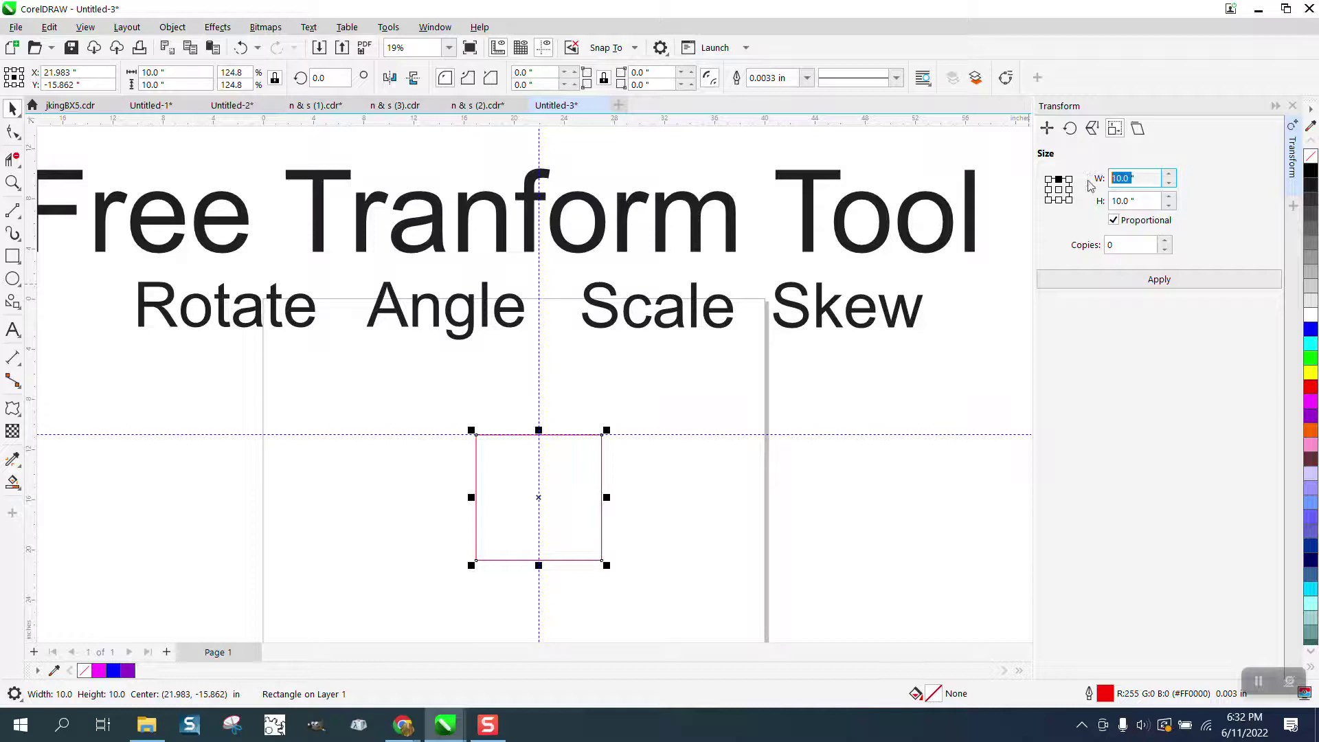
text(20)
key(Return)
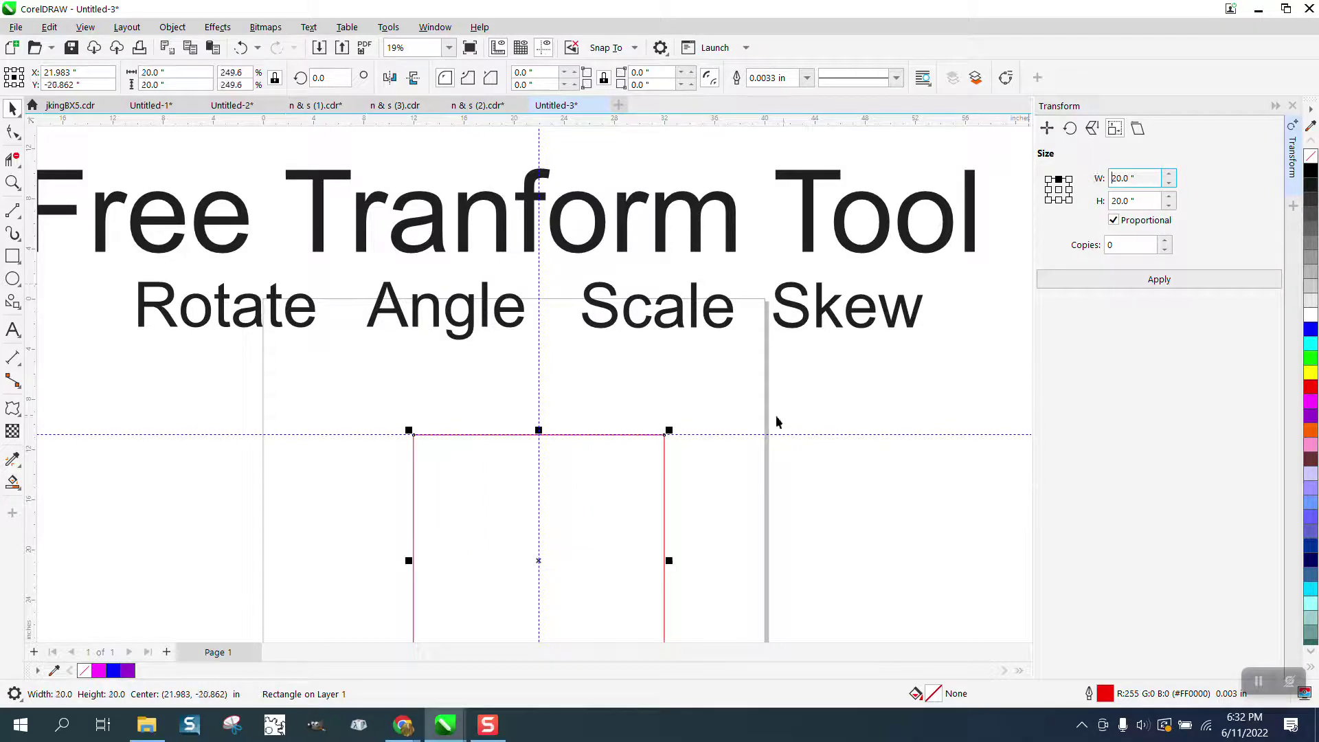
click(241, 47)
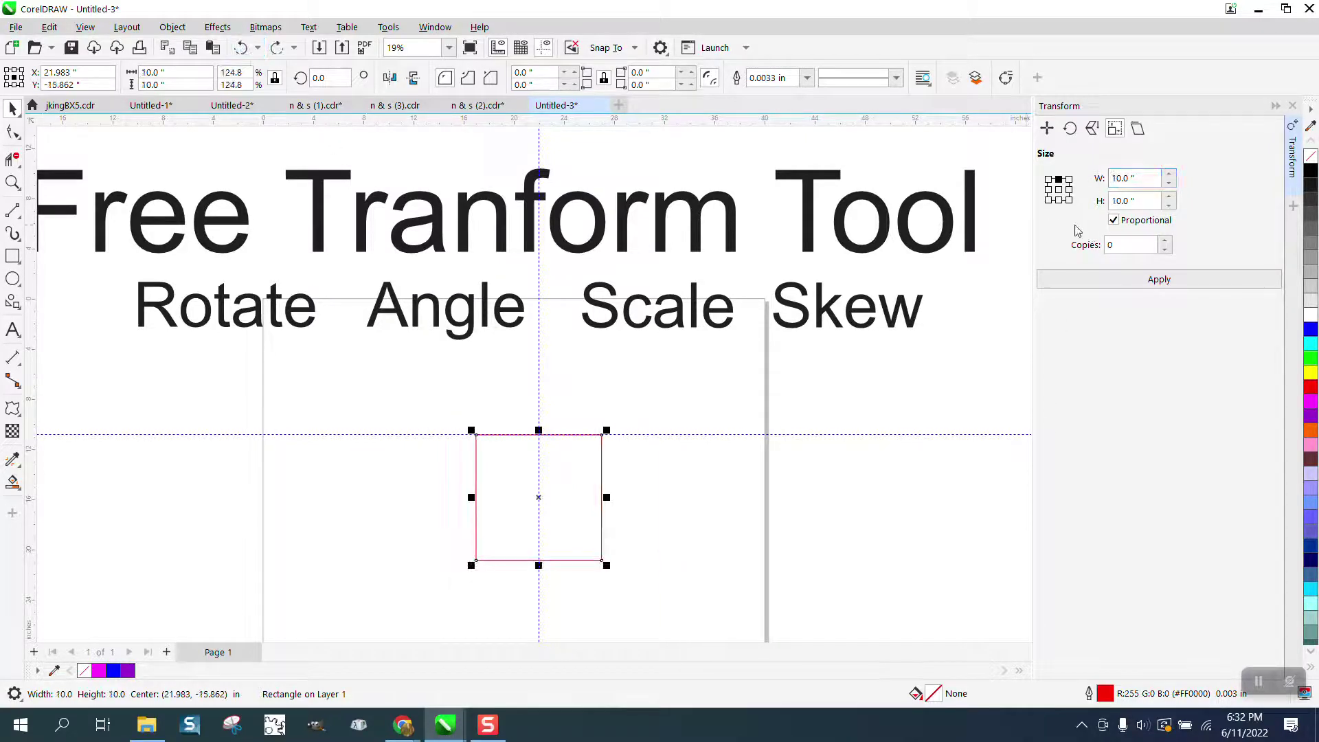
click(1069, 189)
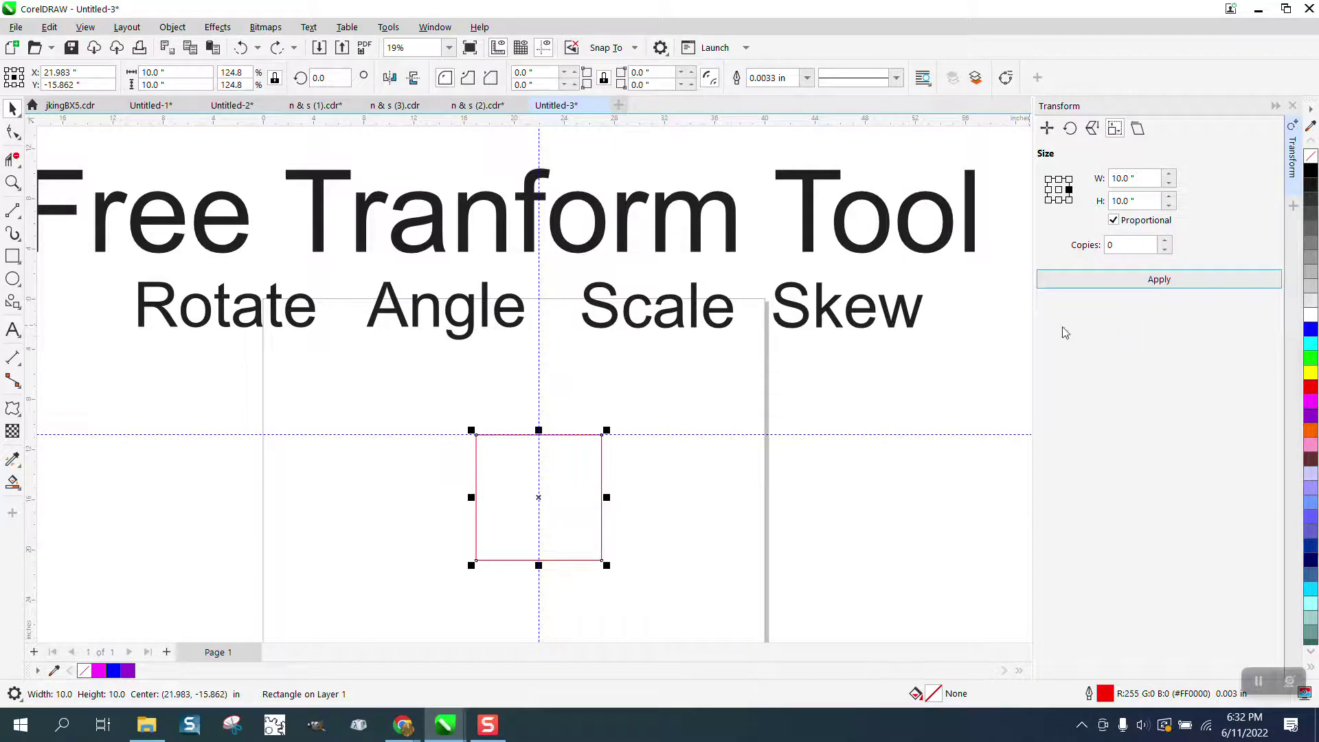
drag(1140, 178, 1106, 185)
text(20)
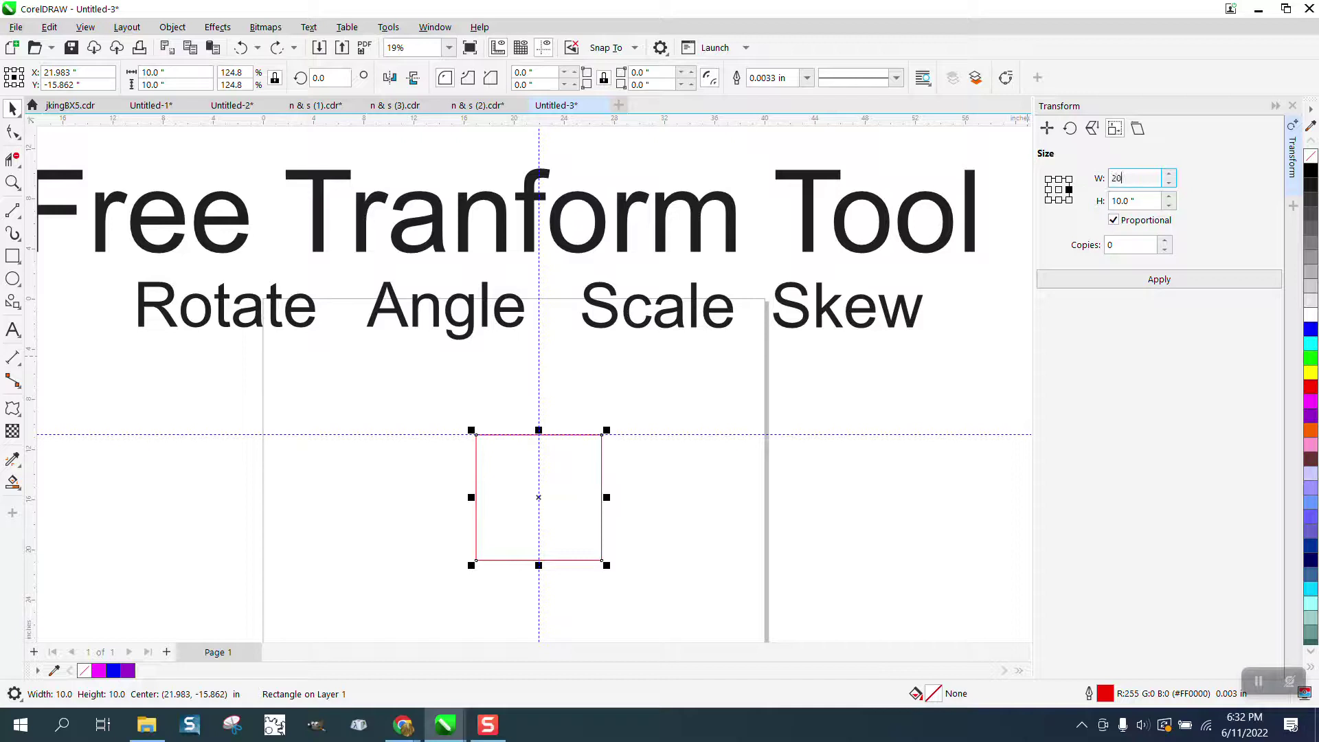
click(1175, 281)
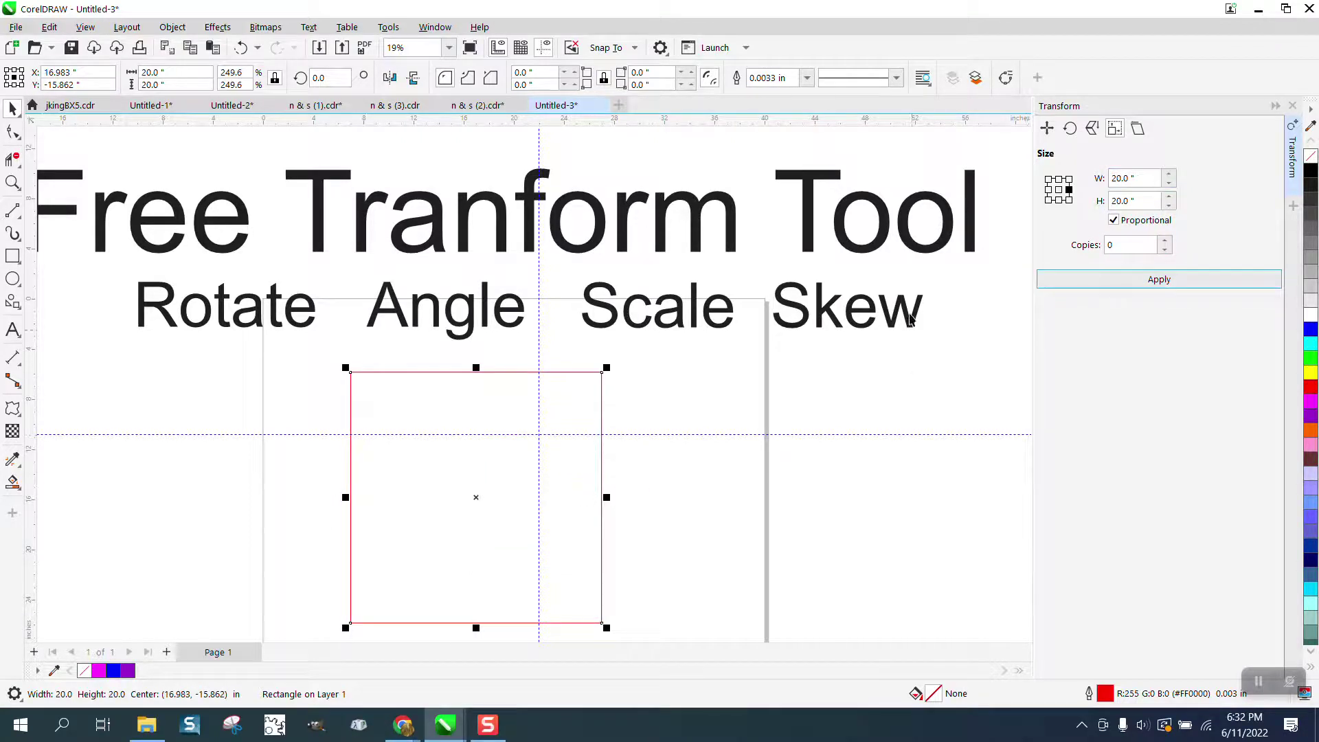
click(241, 47)
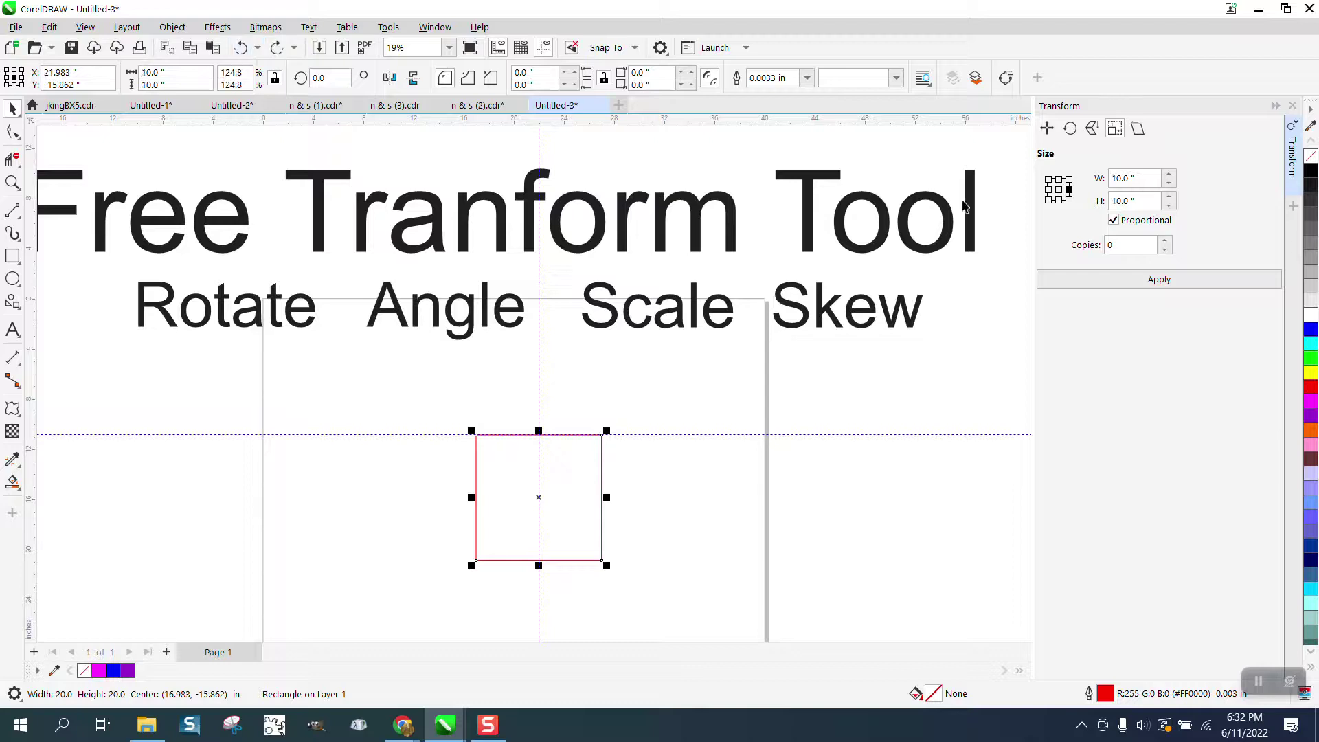
Anchor at the centre and set the width to 20 inches, growing the square evenly
click(1058, 190)
triple_click(1133, 178)
text(20)
key(Return)
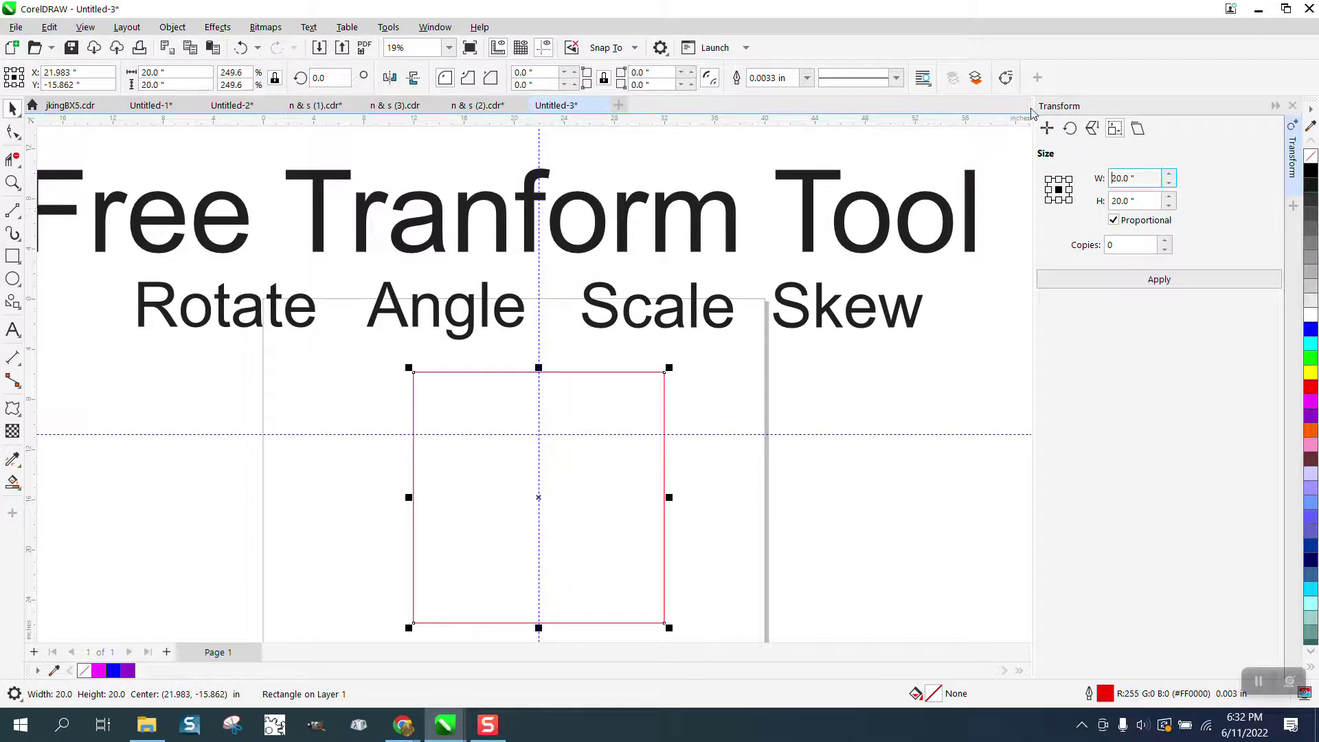
Apply a 35° horizontal skew from the Skew page, then undo it
click(1136, 128)
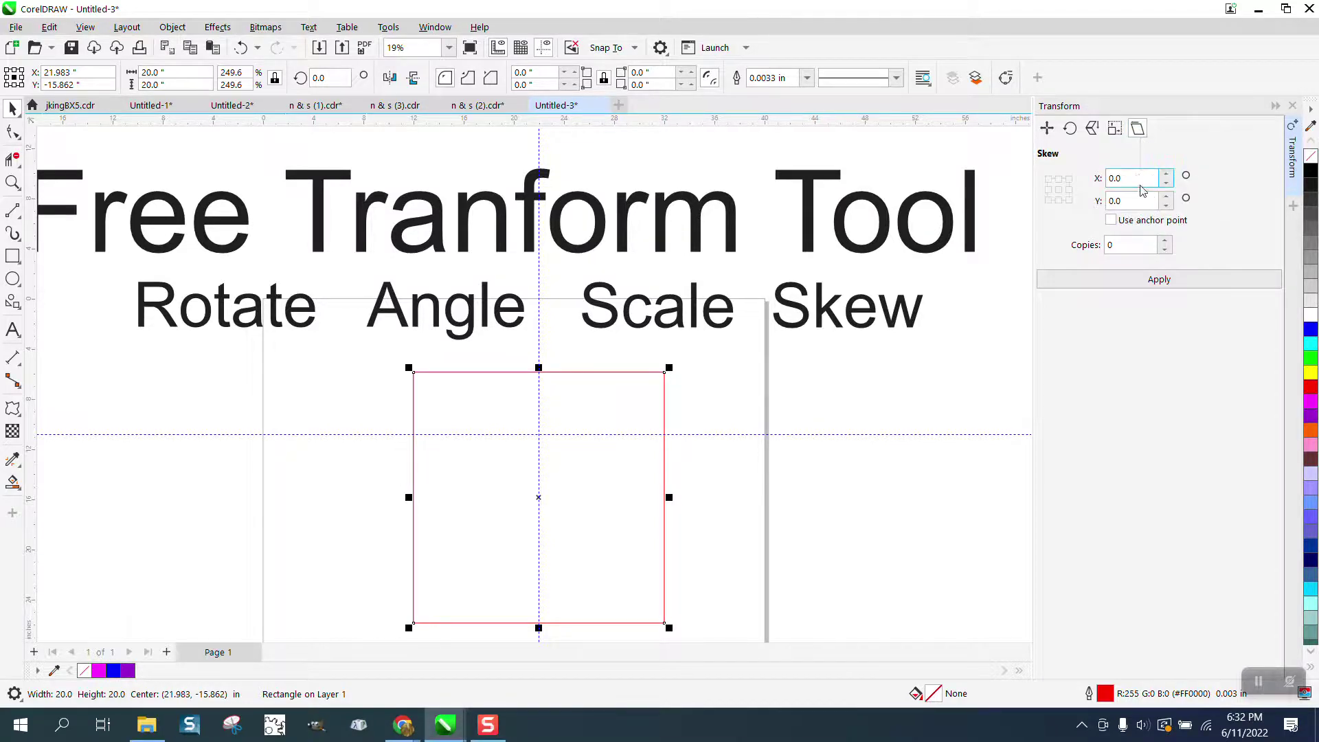
click(1167, 176)
click(1159, 279)
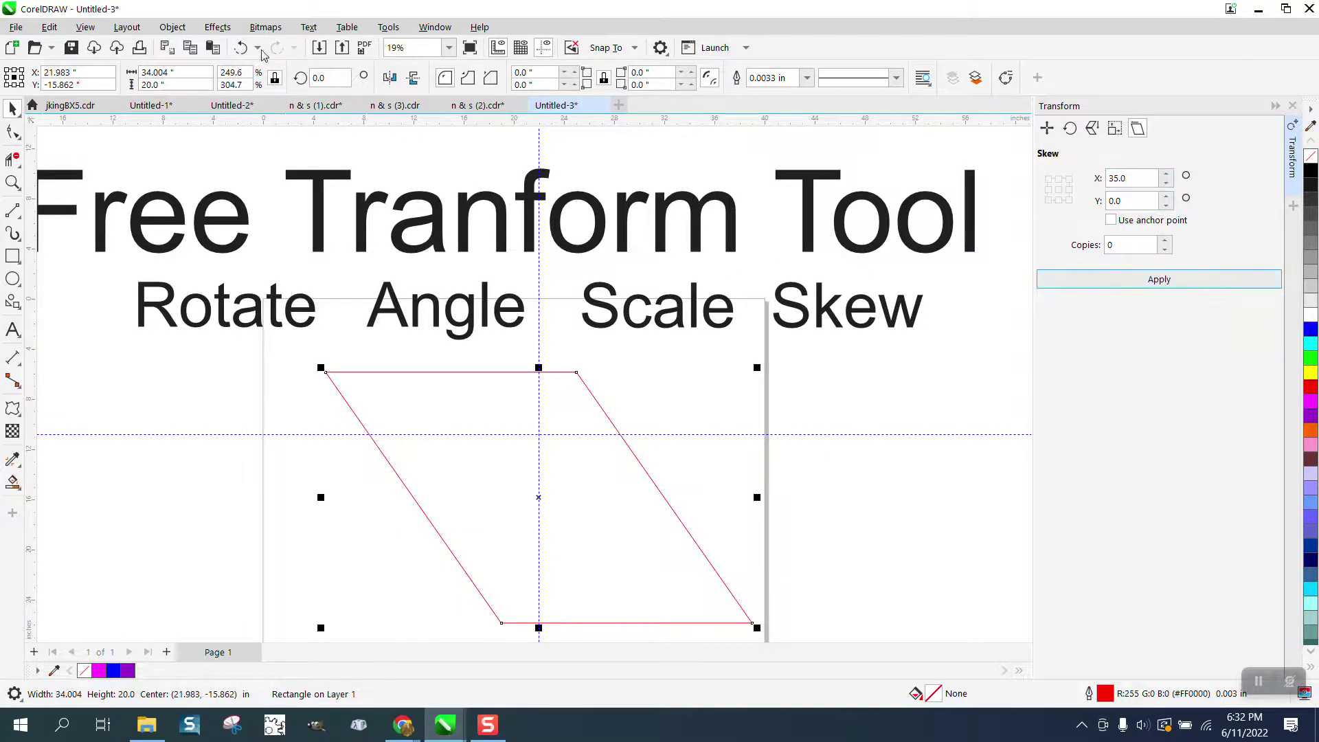
click(240, 48)
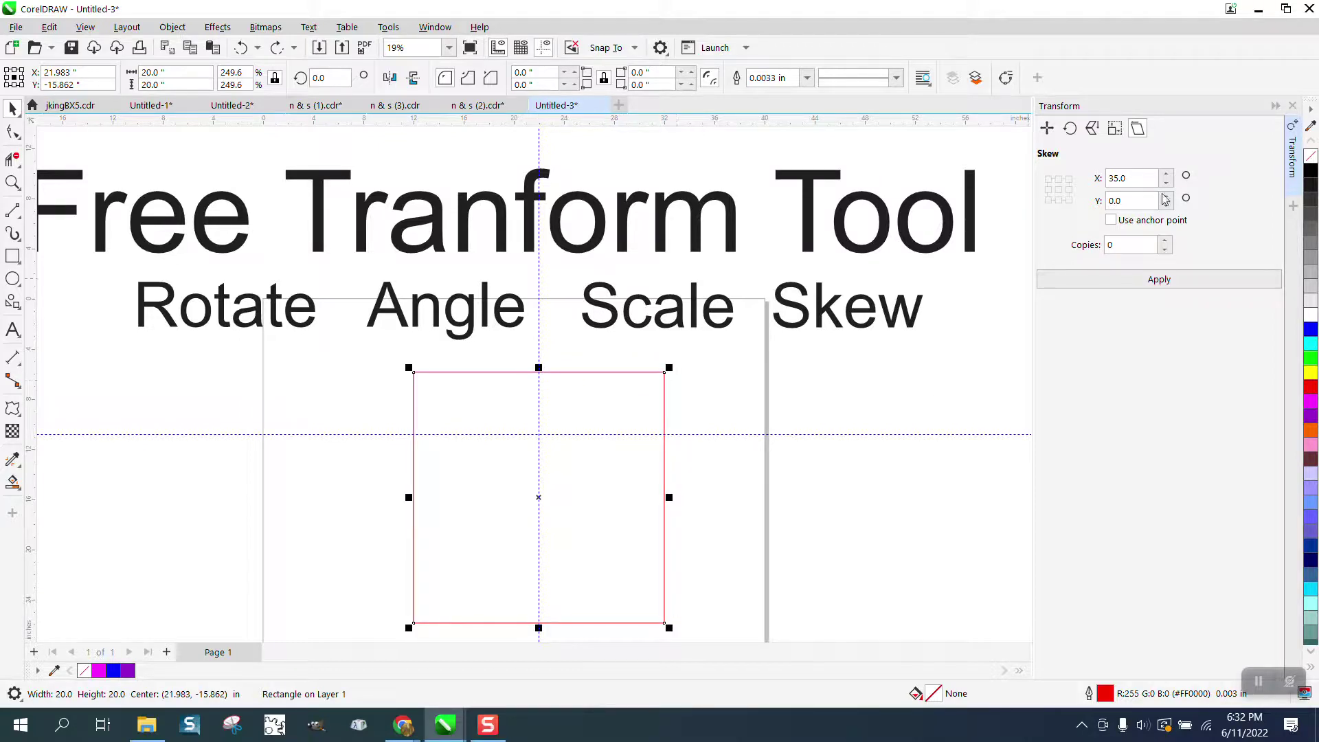
Hide the Transform docker, try skewing the top and right edges, and undo both
key(alt+F7)
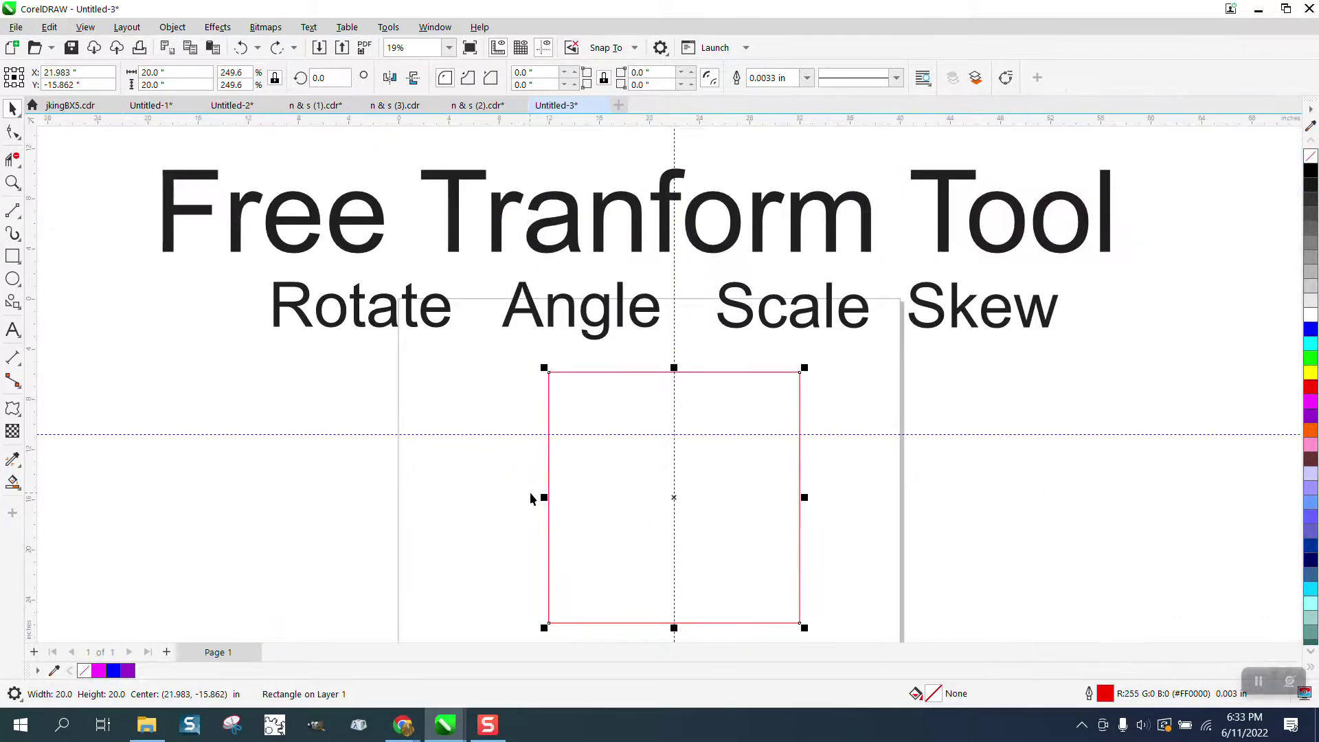
click(662, 497)
drag(674, 367, 546, 369)
mouse_move(814, 498)
mouse_down()
mouse_move(807, 419)
mouse_move(815, 502)
mouse_up()
click(241, 48)
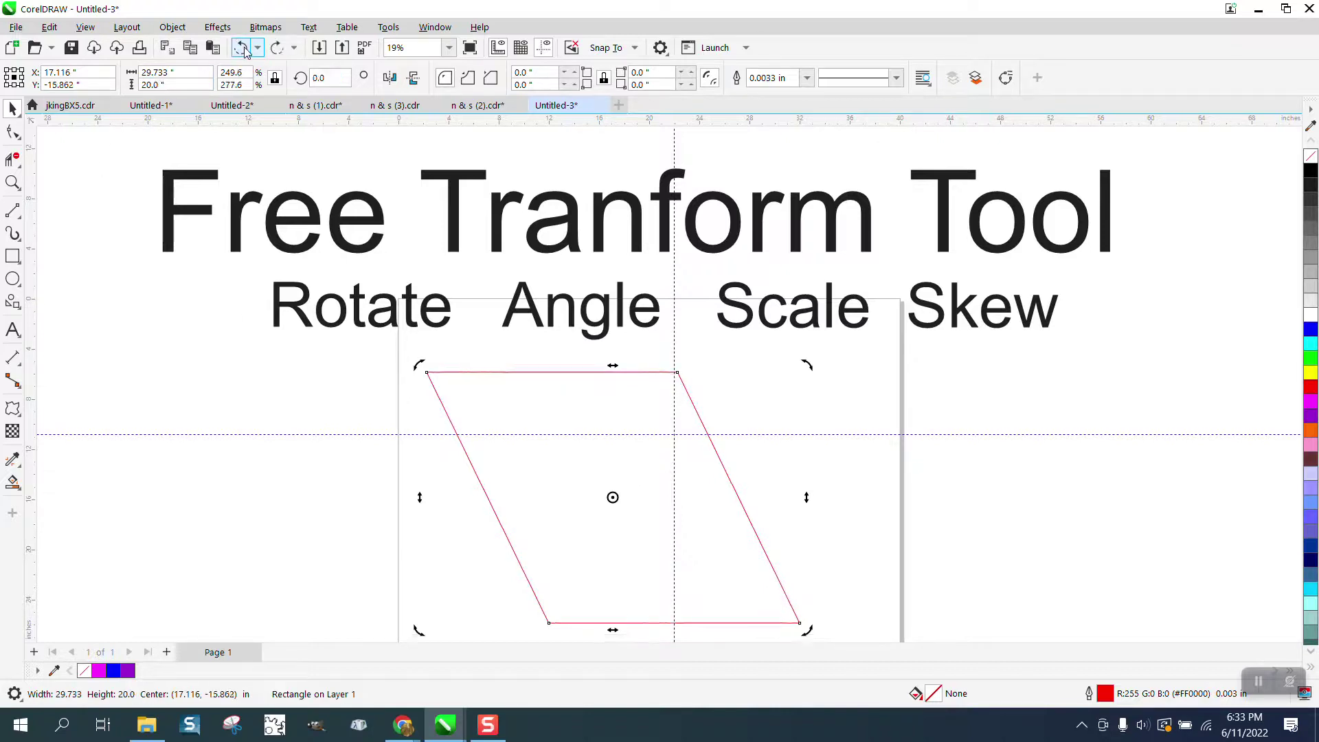
click(242, 48)
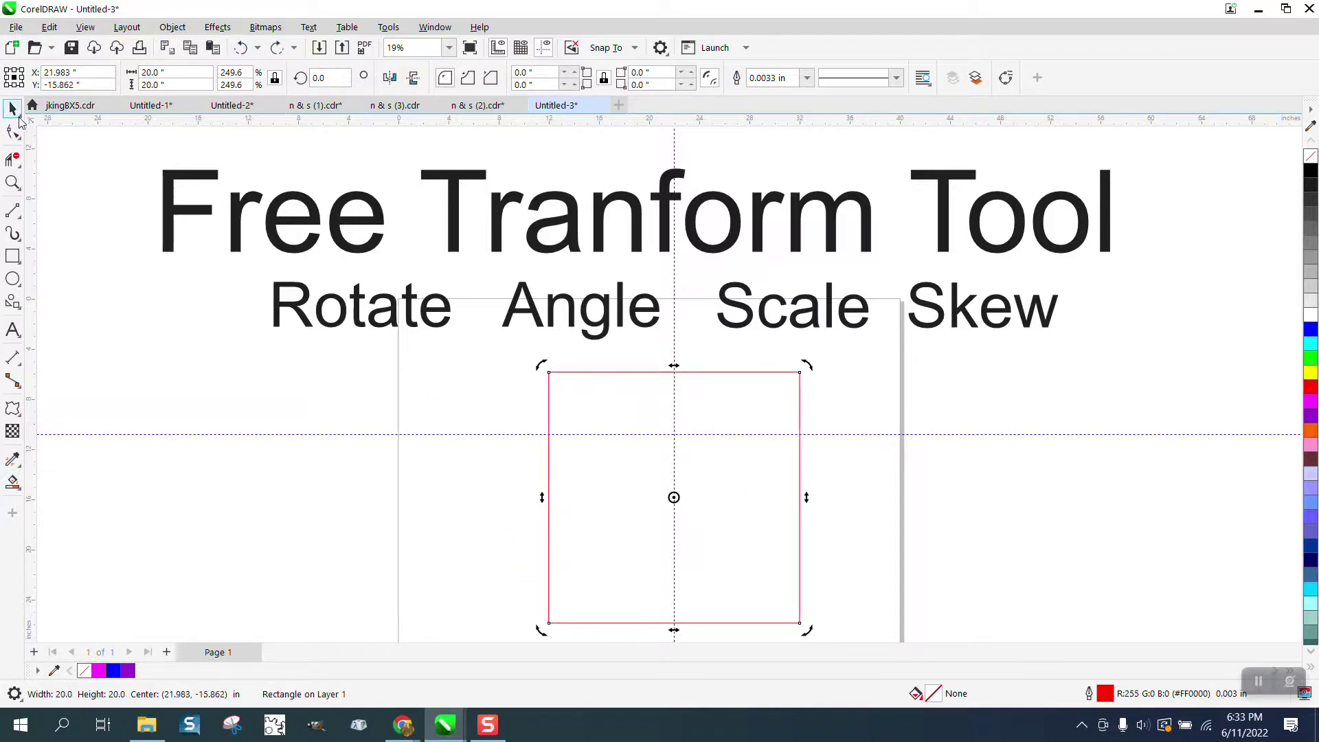
With Free Transform, rotate the square to 259.805° around its top-left corner
click(17, 113)
click(41, 150)
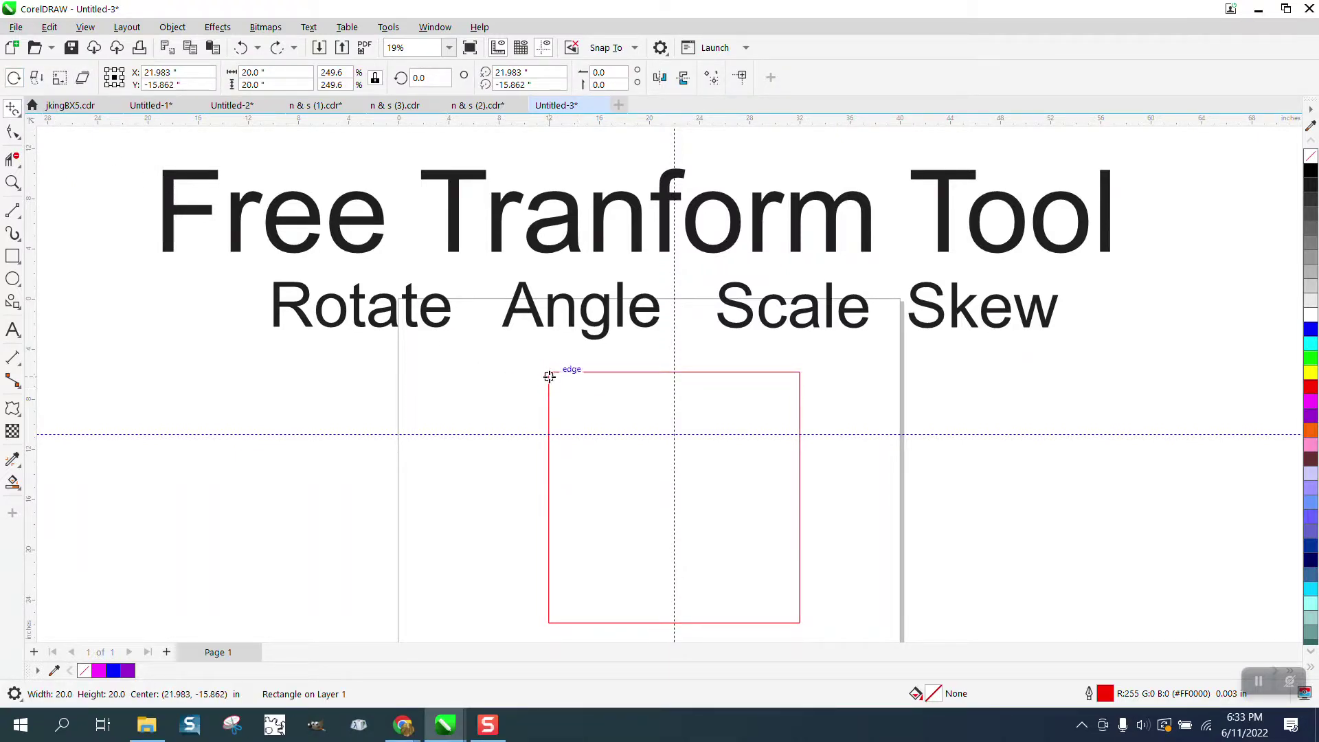
drag(550, 373, 539, 452)
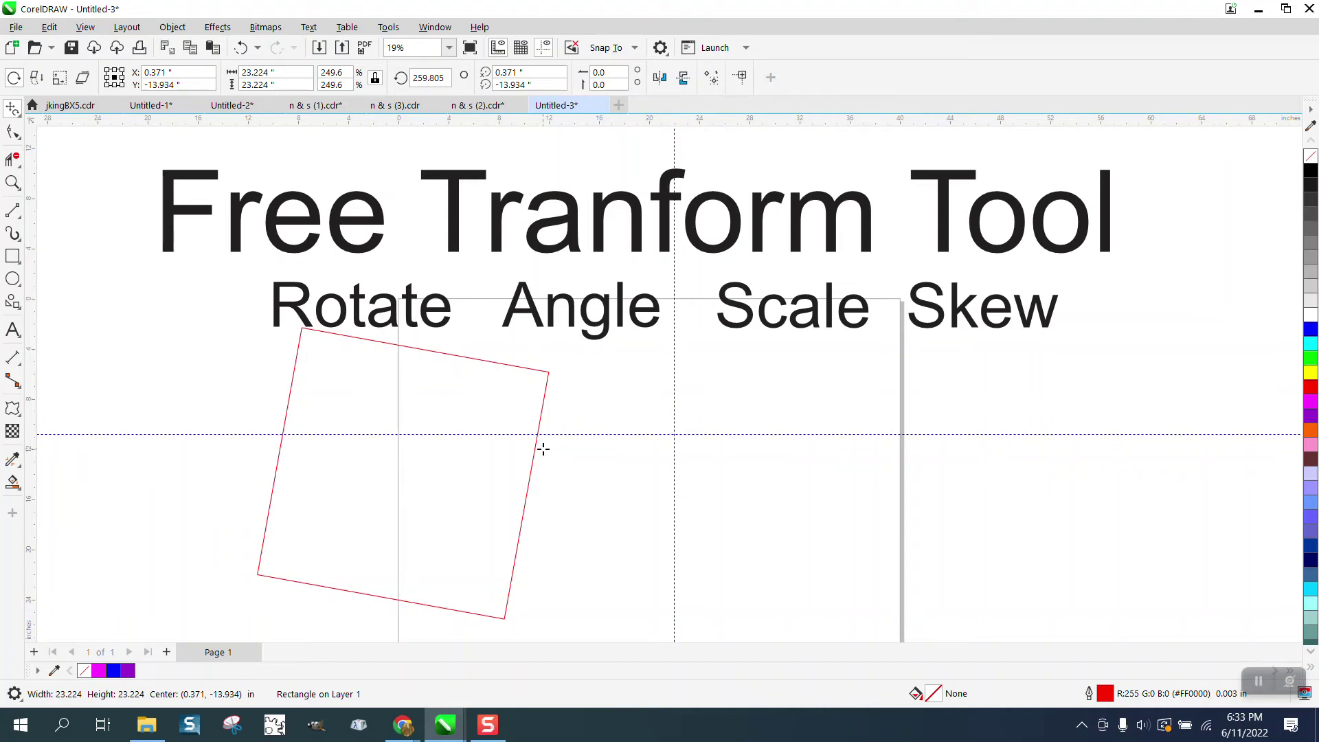